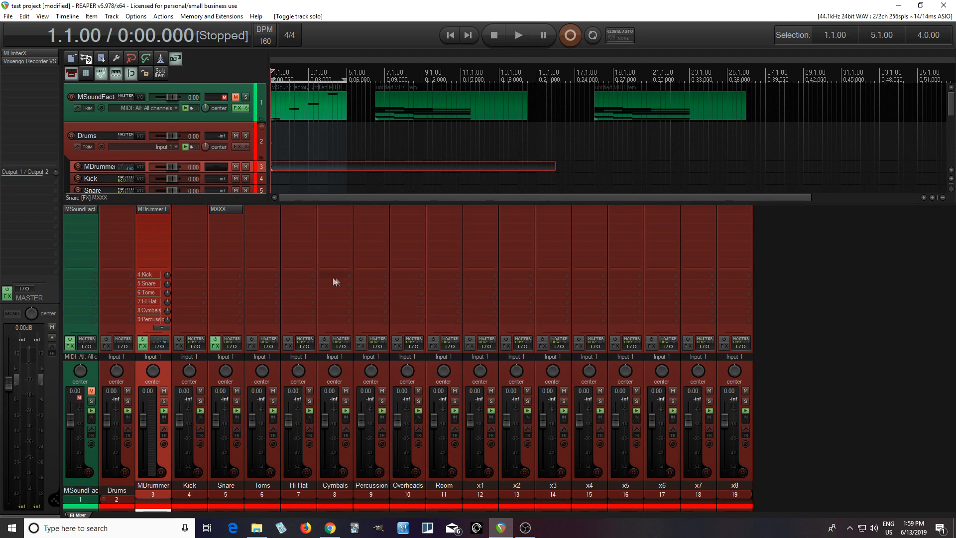
Play the drum loop once to hear it, and solo the Snare track in the mixer.
{"action": "left_click", "coordinate": [524, 44]}
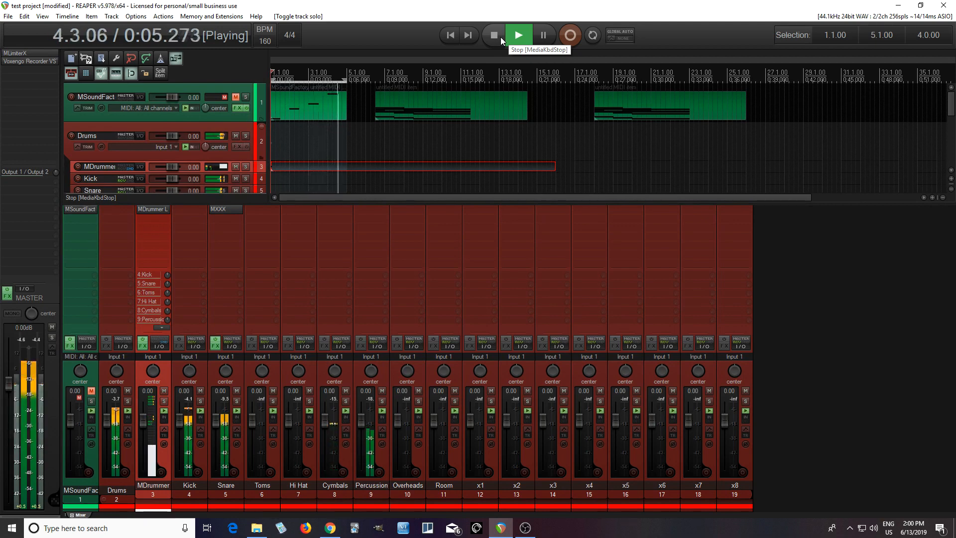
{"action": "left_click", "coordinate": [500, 37]}
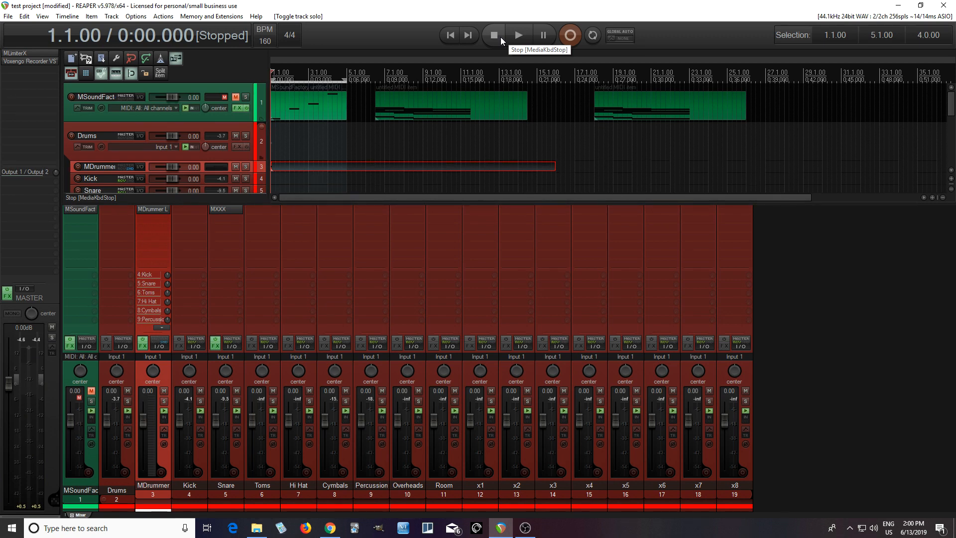
{"action": "left_click", "coordinate": [237, 401]}
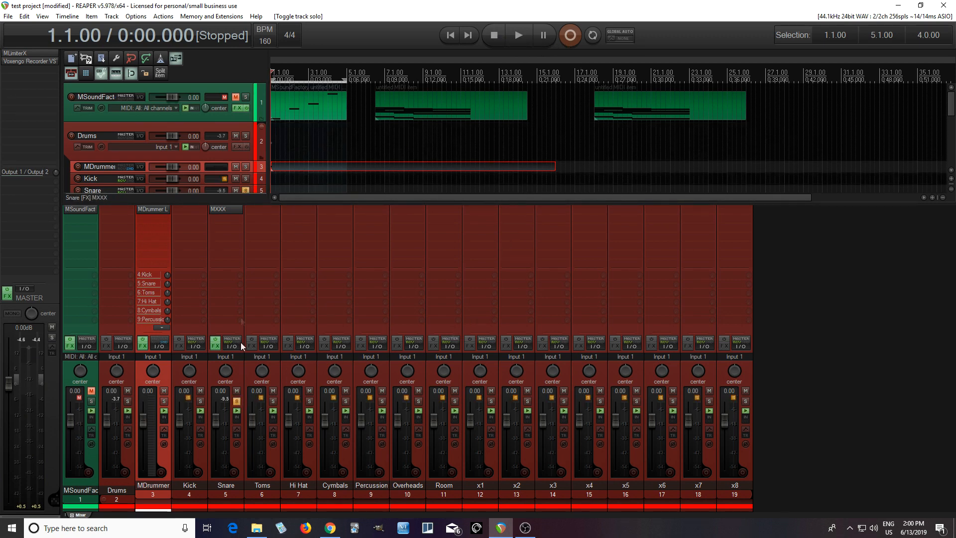
Open the Snare track's MXXX plugin and insert an MDrummer Sampler module in the second column of Band 1.
{"action": "left_click", "coordinate": [228, 210]}
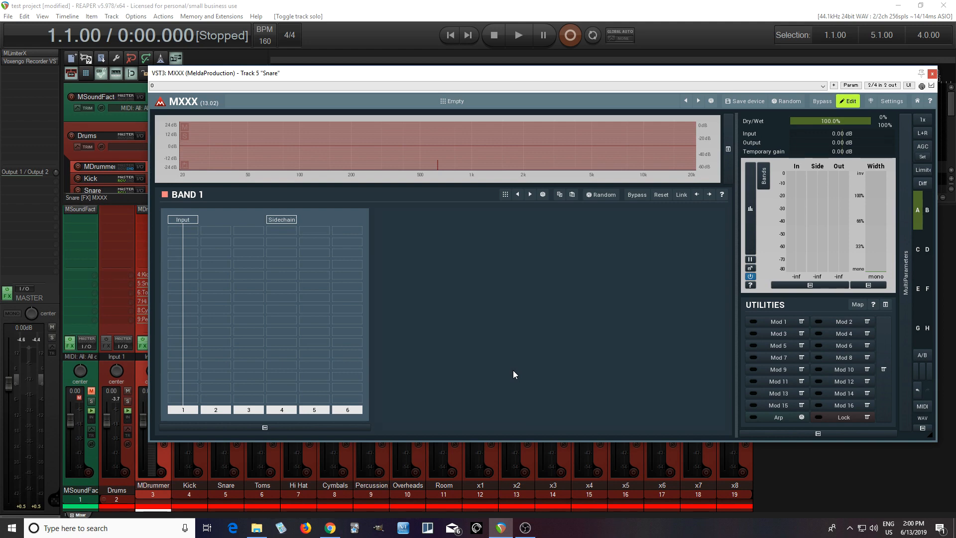
{"action": "left_click", "coordinate": [223, 247]}
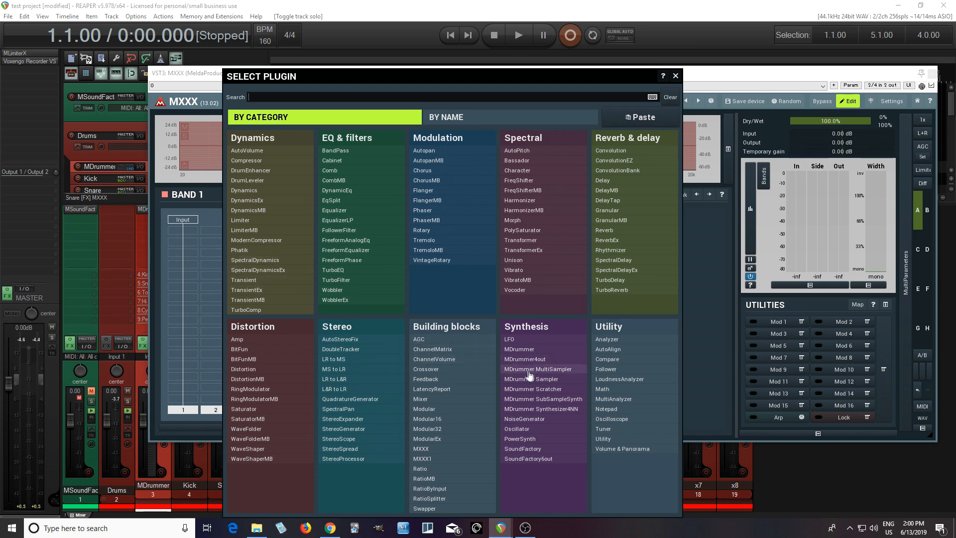
{"action": "left_click", "coordinate": [546, 379]}
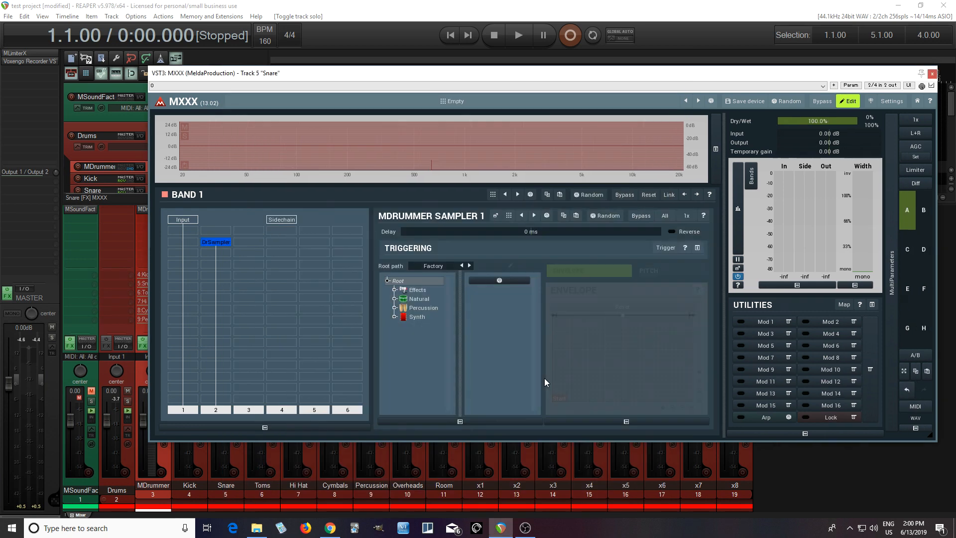
Load HipHop_Glass.wav from the Effects folder into MDrummer Sampler 1 and trigger the sample to audition it.
{"action": "left_click", "coordinate": [413, 294]}
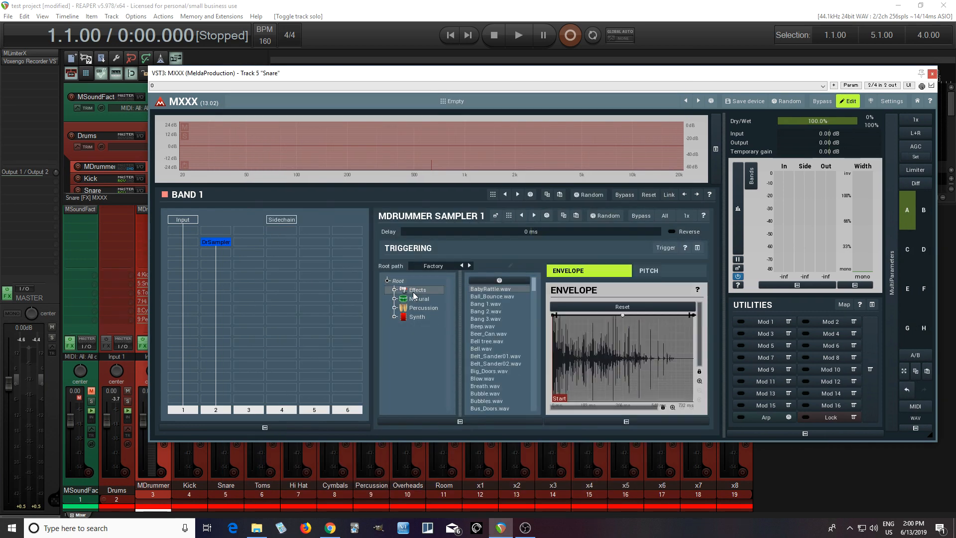
{"action": "scroll", "coordinate": [514, 390], "scroll_direction": "down", "scroll_amount": 10}
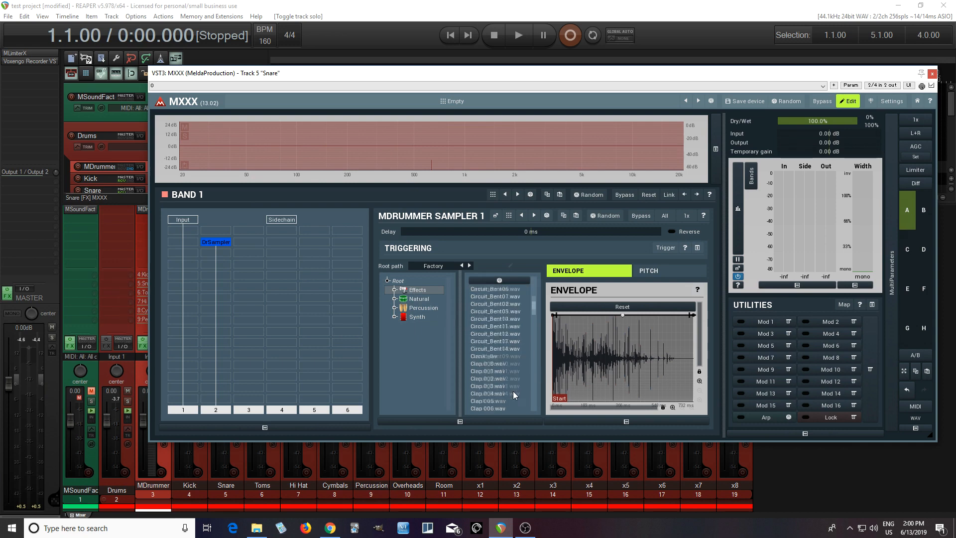
{"action": "scroll", "coordinate": [506, 380], "scroll_direction": "down", "scroll_amount": 5}
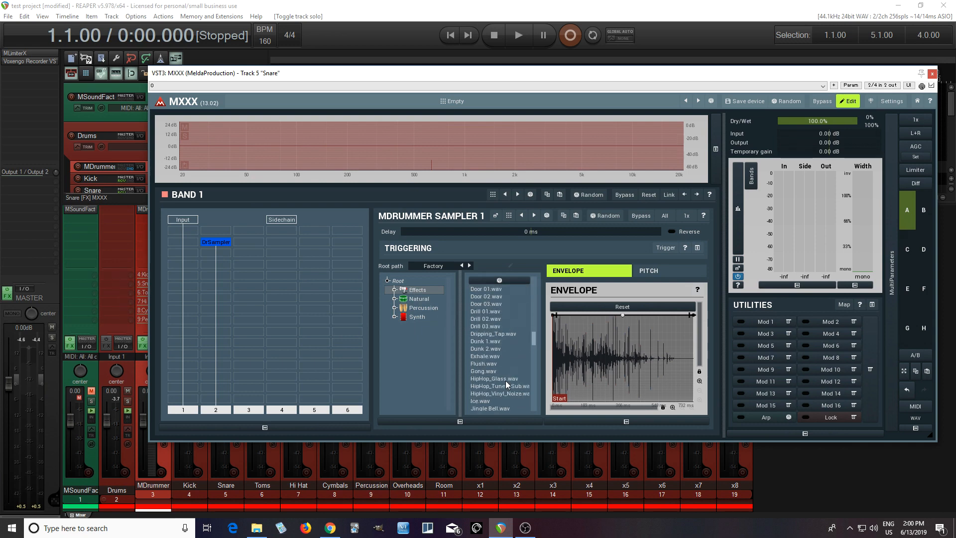
{"action": "left_click", "coordinate": [502, 328]}
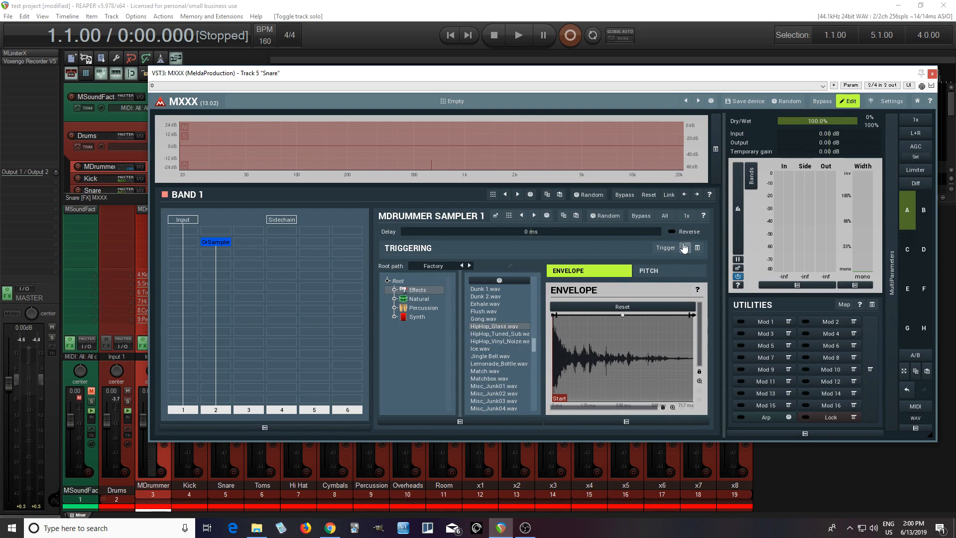
{"action": "left_click", "coordinate": [668, 249]}
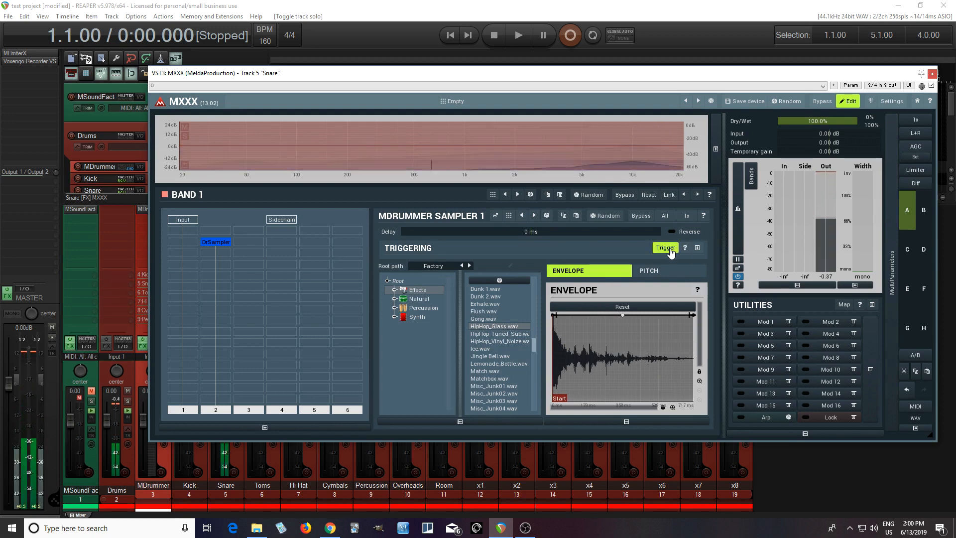
Shape the sampler's envelope to fade down to silence at about 448 ms, and trigger the sample again.
{"action": "mouse_move", "coordinate": [694, 316]}
{"action": "left_click_drag", "start_coordinate": [693, 316], "coordinate": [641, 403]}
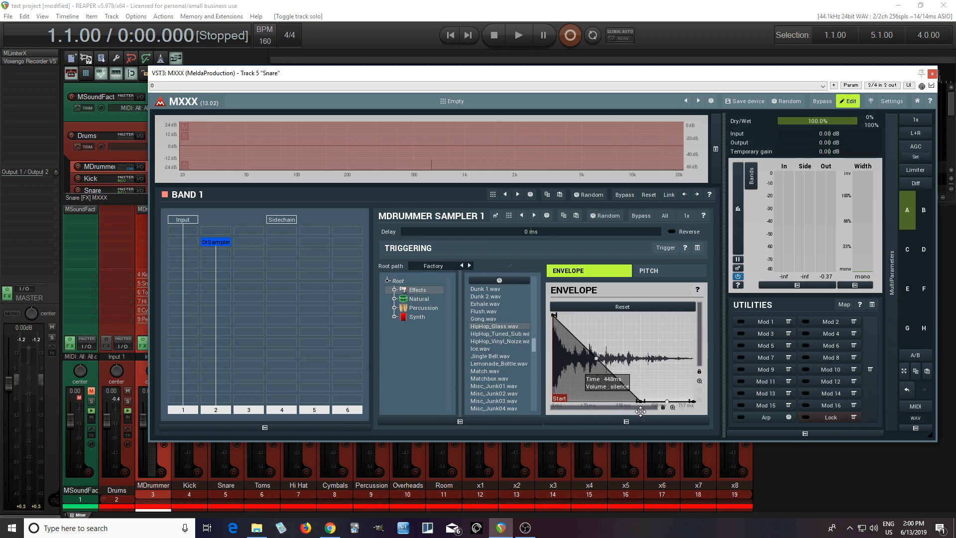
{"action": "left_click", "coordinate": [666, 249]}
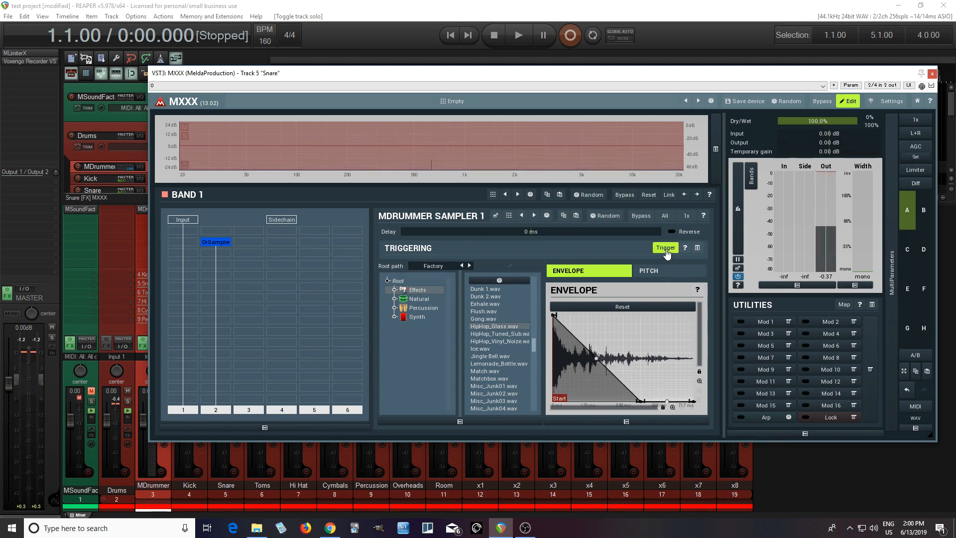
Expand the sampler's Triggering settings, set Trigger Velocity to 46.0%, and audition the sample.
{"action": "left_click", "coordinate": [697, 247]}
{"action": "left_click_drag", "start_coordinate": [405, 263], "coordinate": [405, 274]}
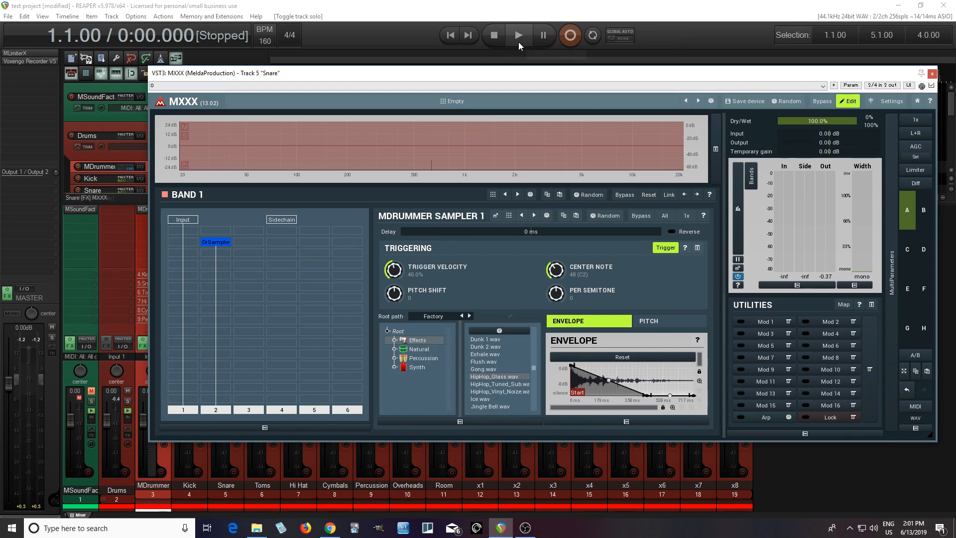
{"action": "left_click", "coordinate": [661, 248]}
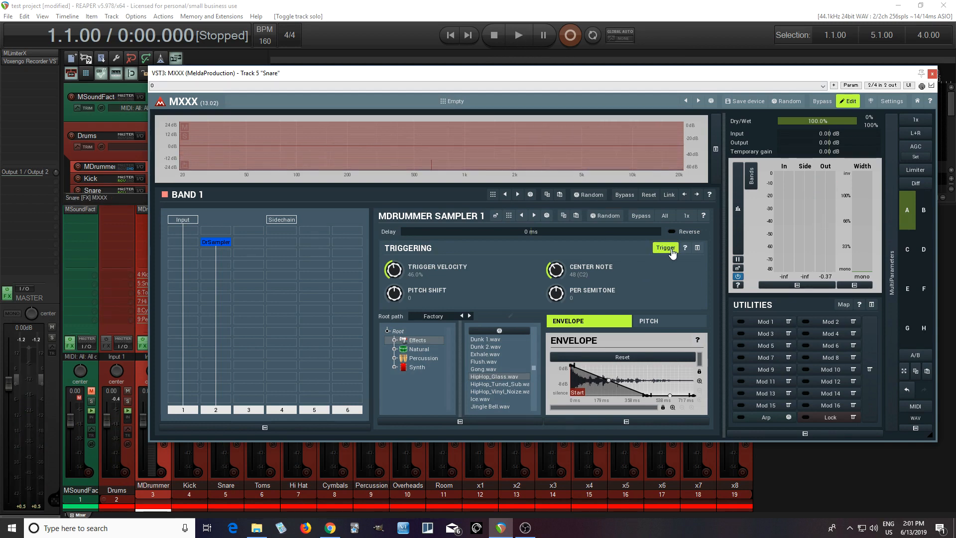
Reposition the MXXX window clear of the transport and play the soloed snare with the sampler loaded.
{"action": "left_click_drag", "start_coordinate": [396, 74], "coordinate": [479, 77]}
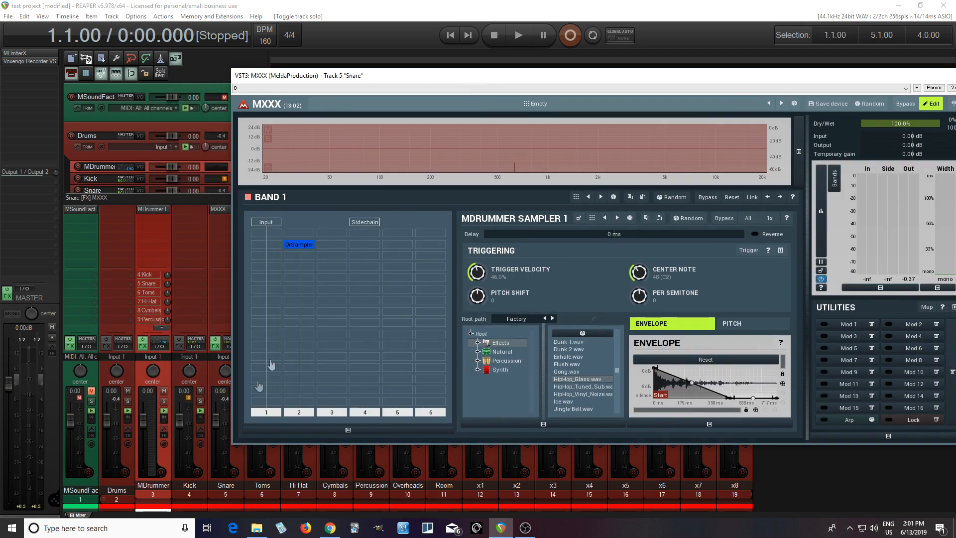
{"action": "left_click_drag", "start_coordinate": [309, 75], "coordinate": [341, 76]}
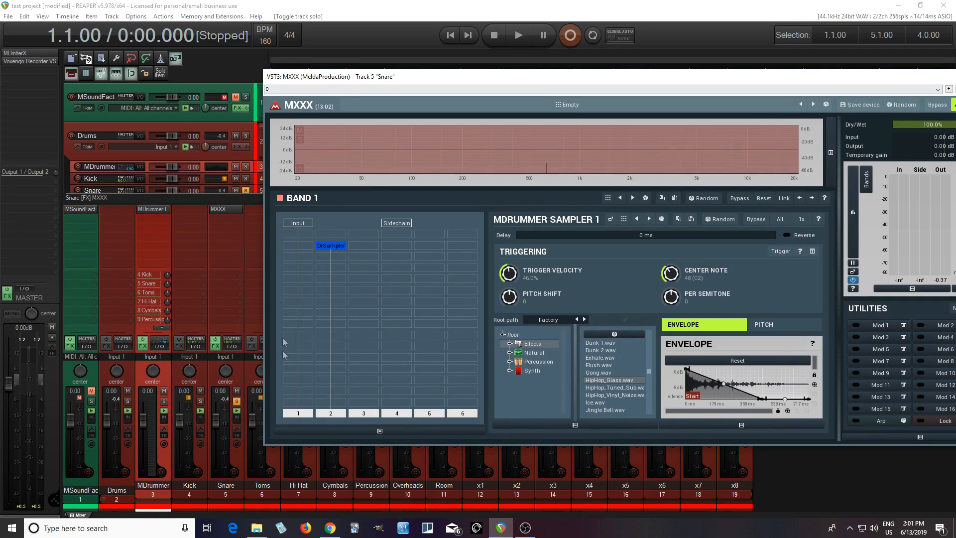
{"action": "left_click_drag", "start_coordinate": [410, 79], "coordinate": [229, 72]}
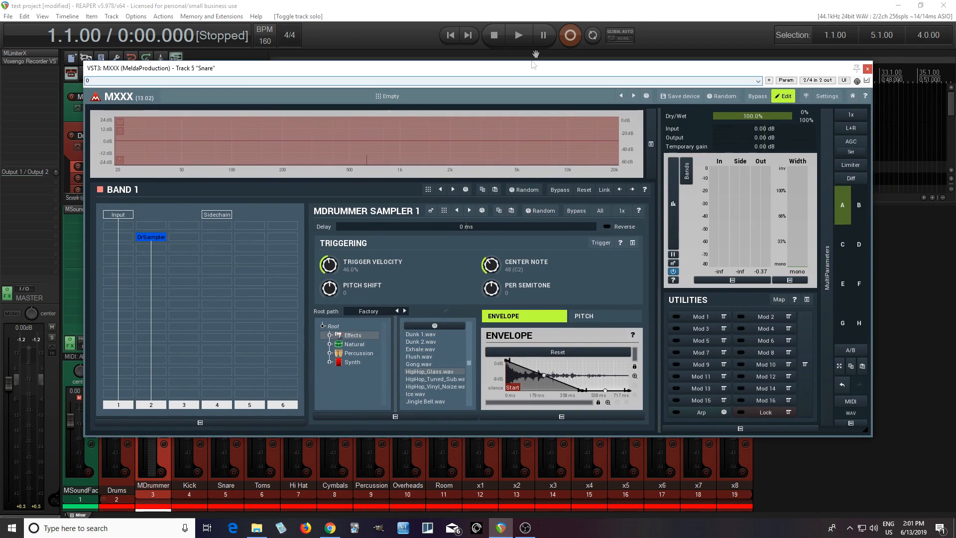
{"action": "left_click", "coordinate": [521, 37]}
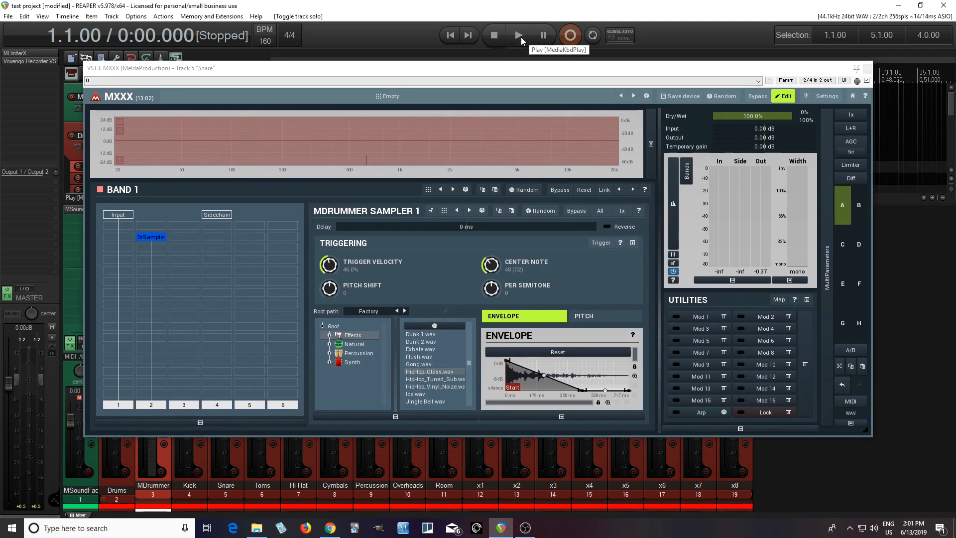
{"action": "left_click", "coordinate": [492, 38]}
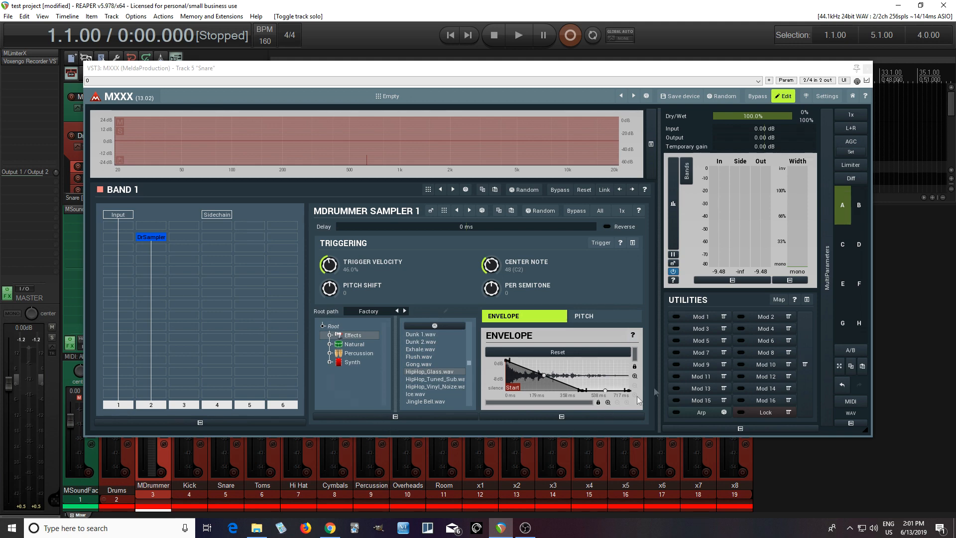
Assign the sampler's Trigger parameter to Mod 1 using Learn.
{"action": "left_click", "coordinate": [724, 318]}
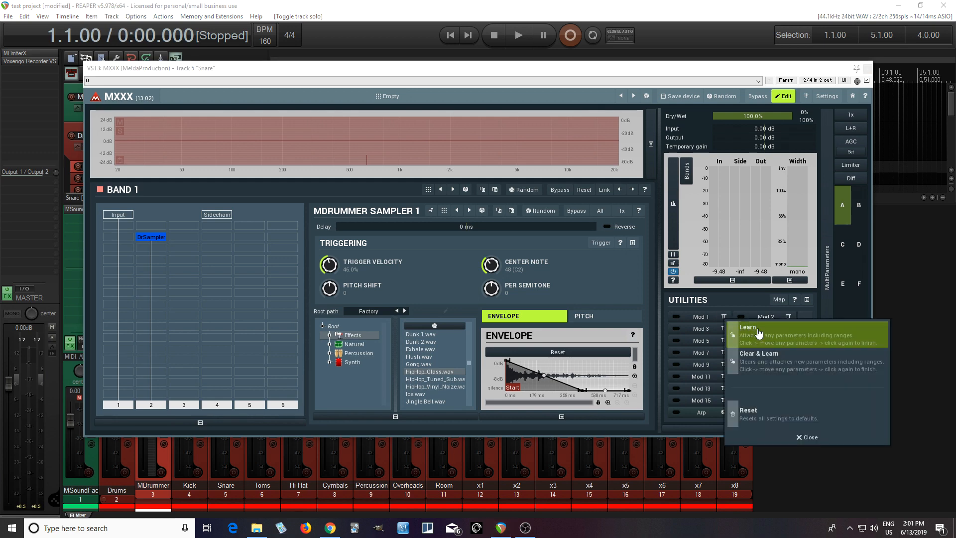
{"action": "left_click", "coordinate": [757, 333]}
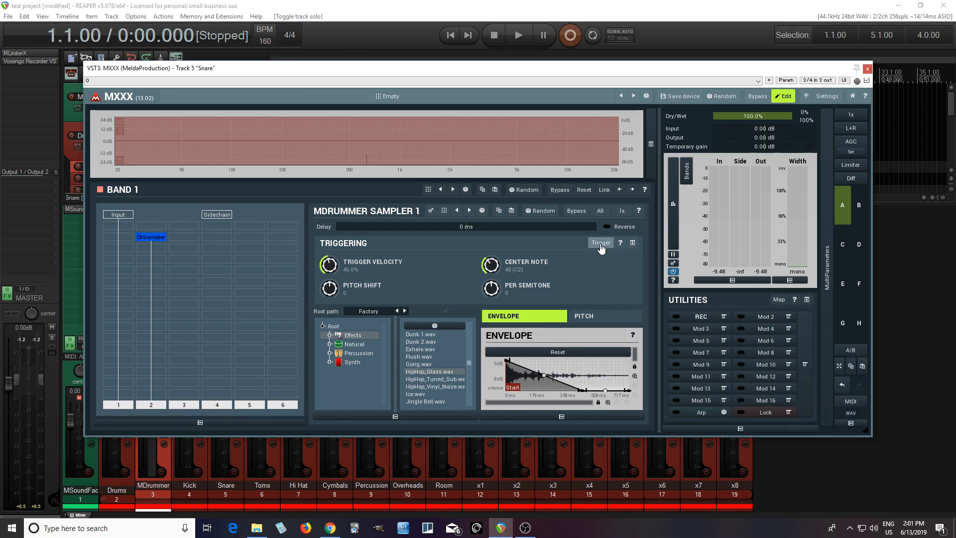
{"action": "left_click", "coordinate": [601, 245]}
{"action": "left_click", "coordinate": [702, 317]}
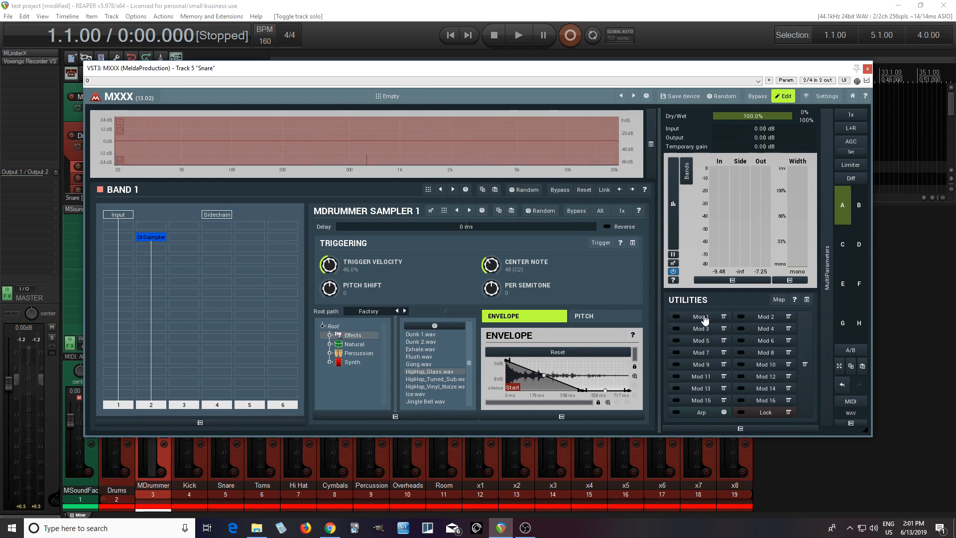
Open Modulator 1, set its rate frequency to 2.630 Hz, and briefly enable it to hear the repeated triggering.
{"action": "left_click", "coordinate": [702, 317]}
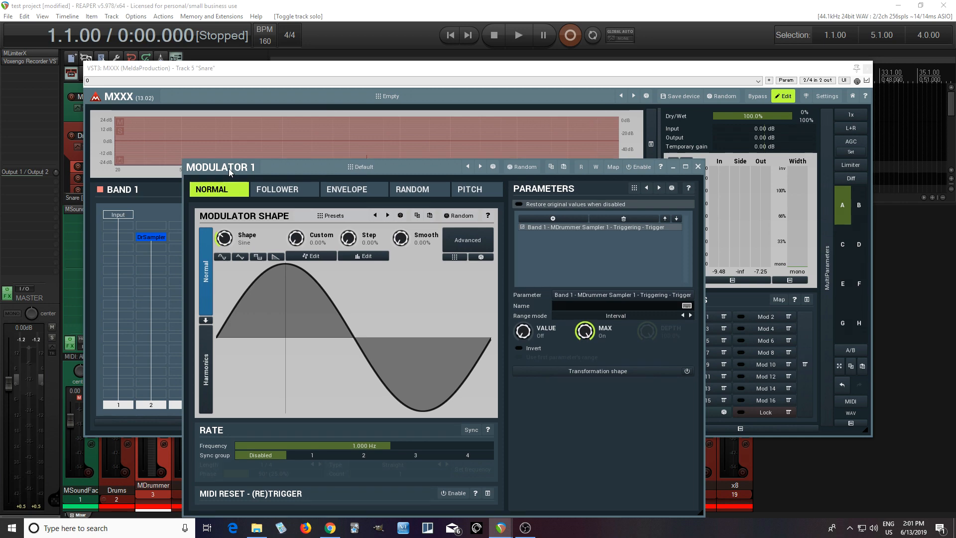
{"action": "left_click_drag", "start_coordinate": [230, 172], "coordinate": [165, 130]}
{"action": "left_click_drag", "start_coordinate": [343, 404], "coordinate": [347, 404]}
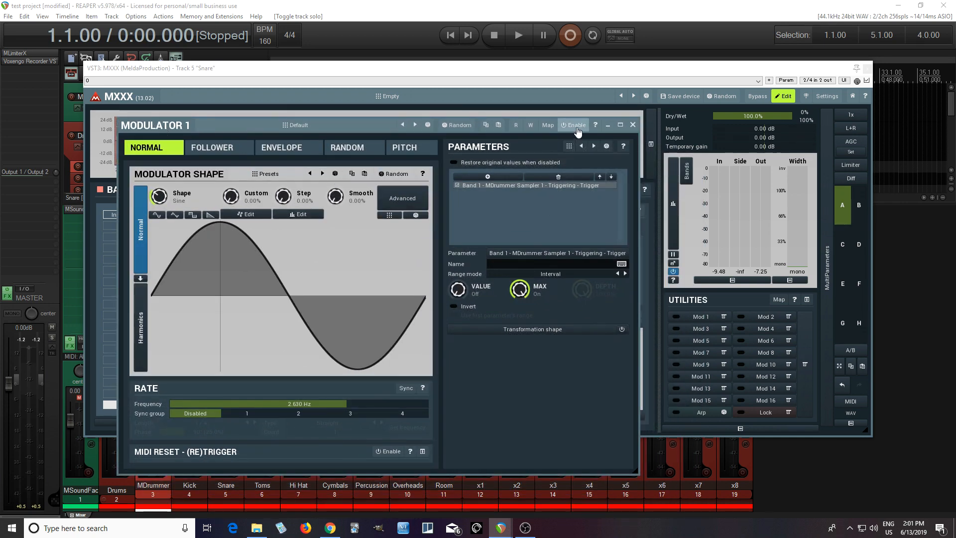
{"action": "left_click", "coordinate": [575, 125]}
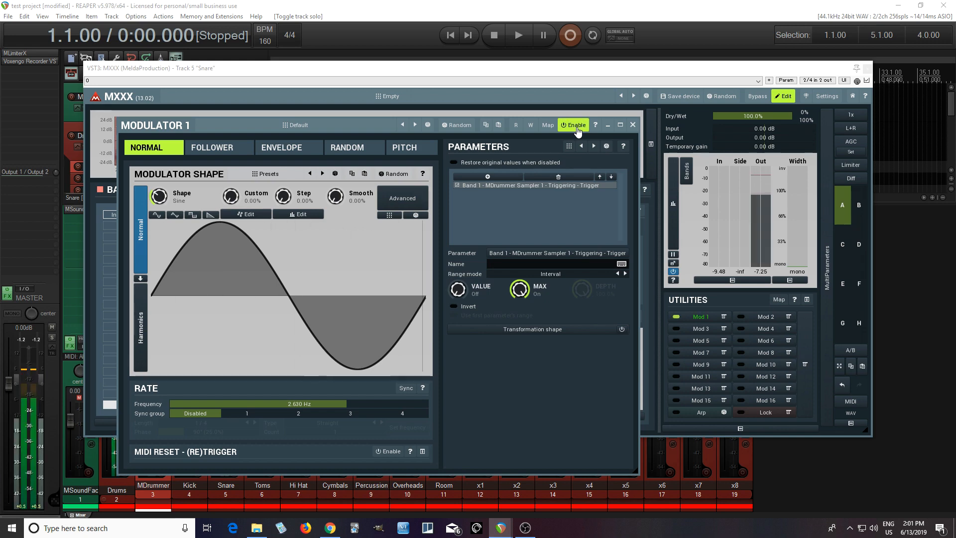
{"action": "left_click", "coordinate": [576, 125]}
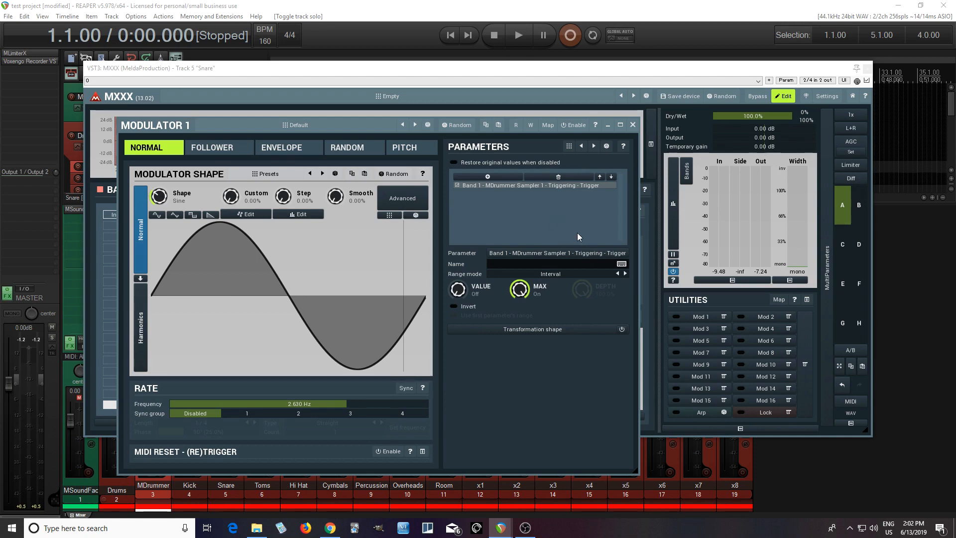
Switch Modulator 1 to Follower mode, set the detector attack to 1.2 ms, and enable the modulator.
{"action": "left_click", "coordinate": [216, 149]}
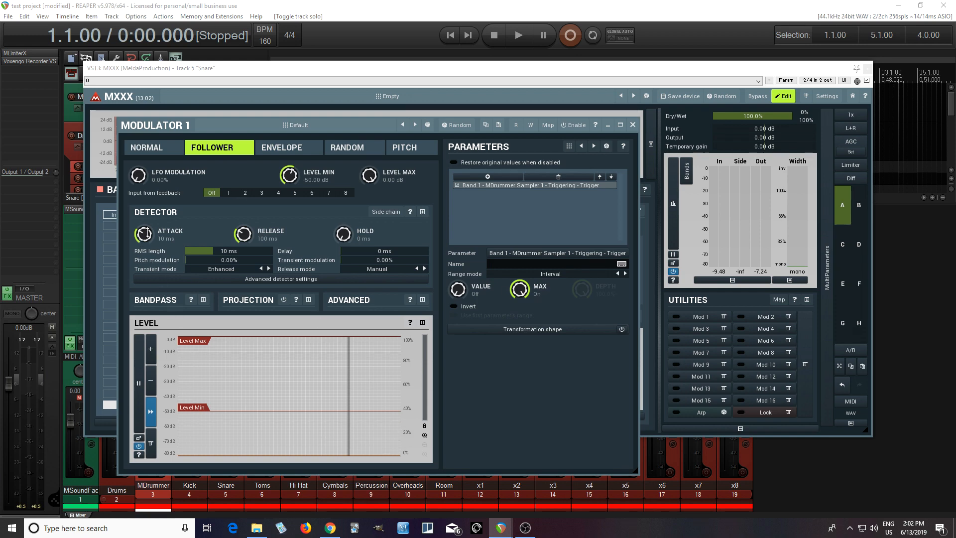
{"action": "left_click_drag", "start_coordinate": [144, 234], "coordinate": [144, 251]}
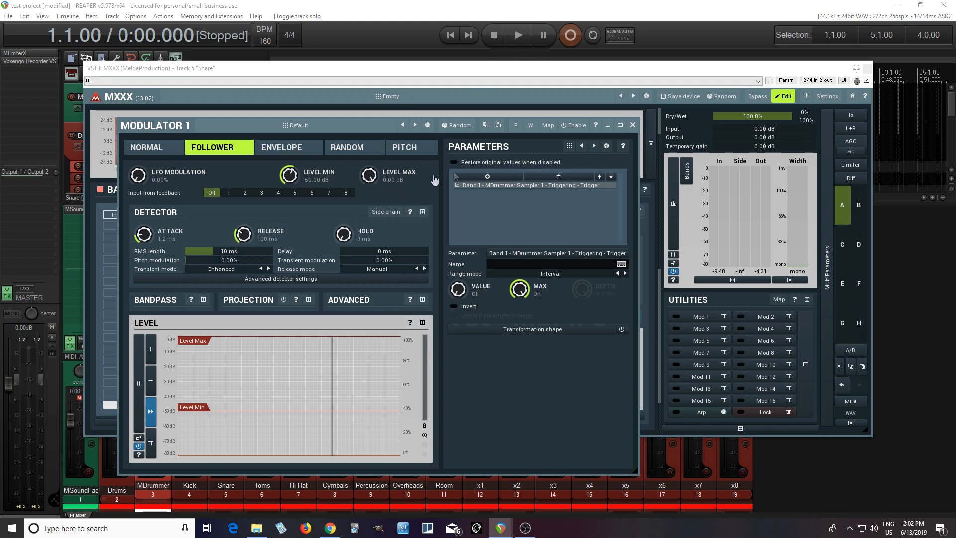
{"action": "left_click", "coordinate": [578, 125]}
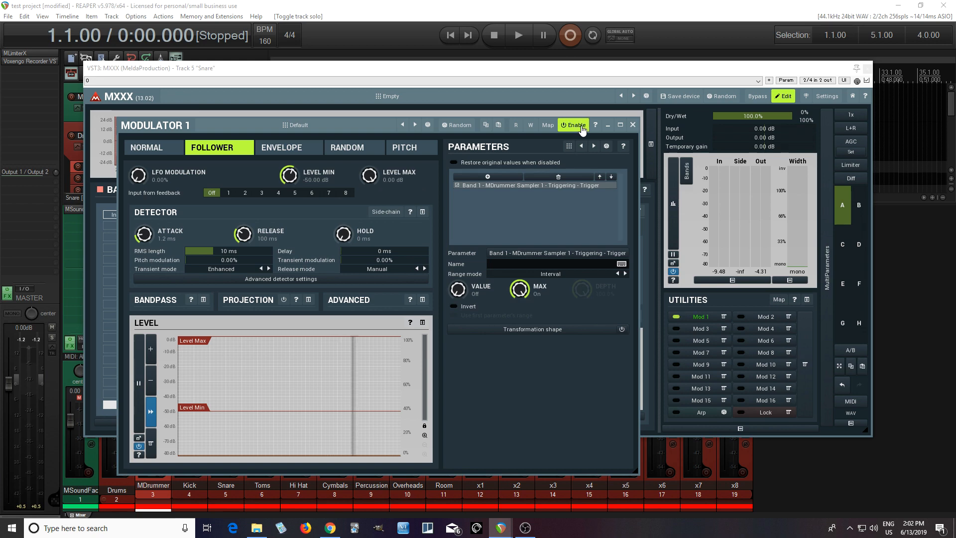
Play the snare through the follower and set its Level Max to -7.68 dB.
{"action": "left_click", "coordinate": [517, 35]}
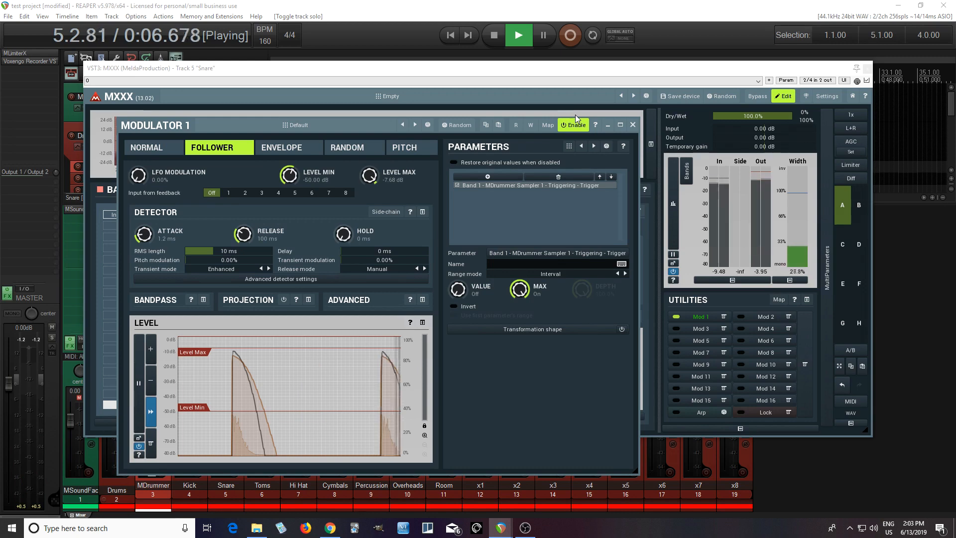
{"action": "left_click", "coordinate": [493, 35]}
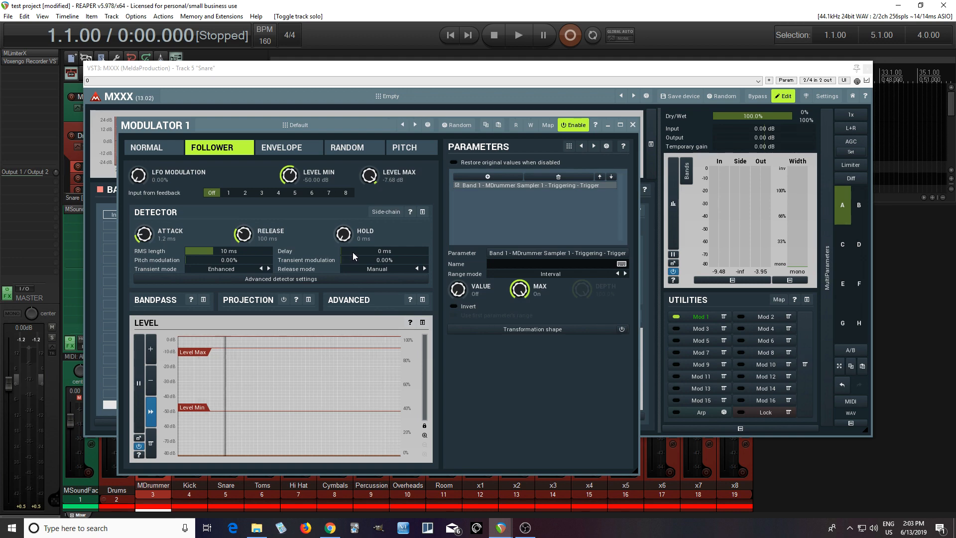
Set the follower detector's Delay to 336 ms and play the snare to hear the delayed triggering.
{"action": "left_click_drag", "start_coordinate": [352, 252], "coordinate": [353, 229]}
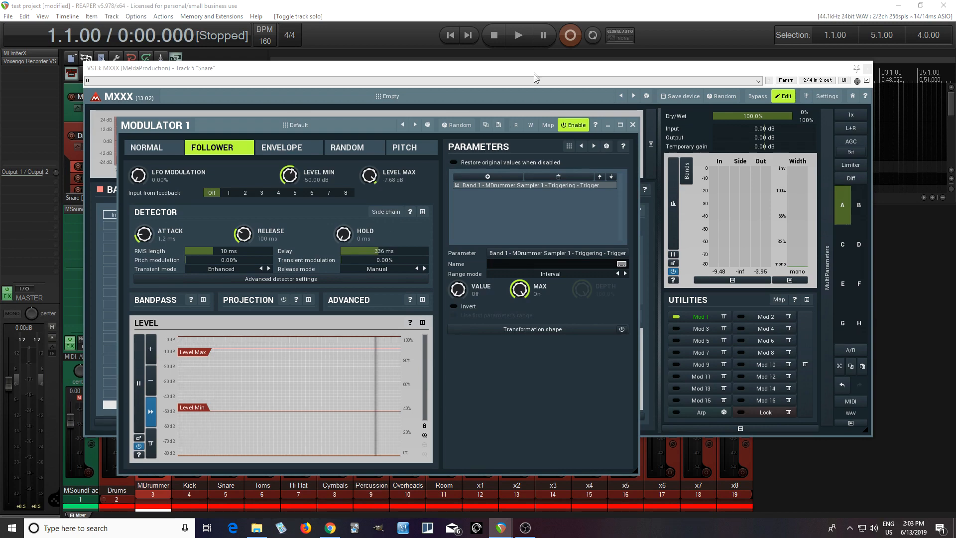
{"action": "left_click", "coordinate": [521, 35]}
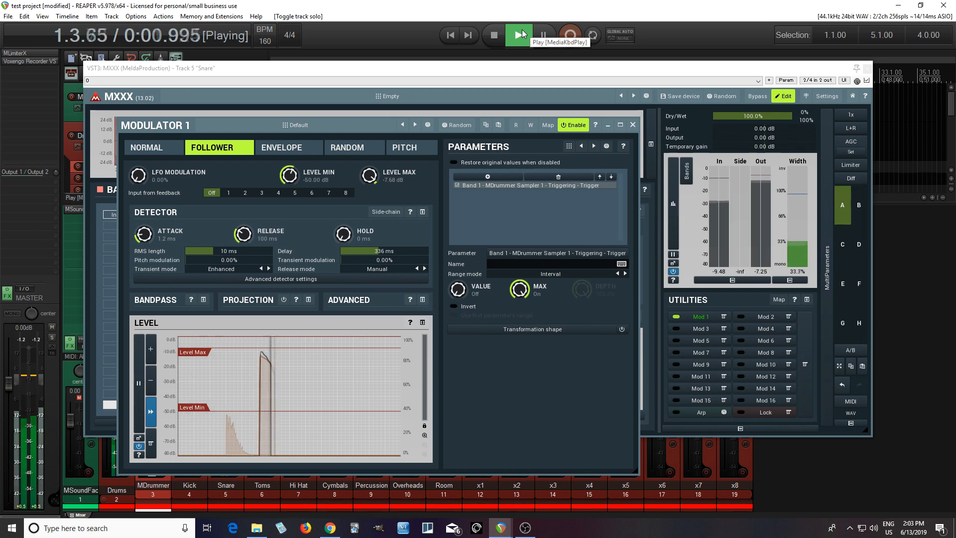
{"action": "left_click", "coordinate": [497, 35]}
Set the follower detector's Delay to 14 ms, play the snare to hear the sample trigger, and close Modulator 1.
{"action": "double_click", "coordinate": [387, 251]}
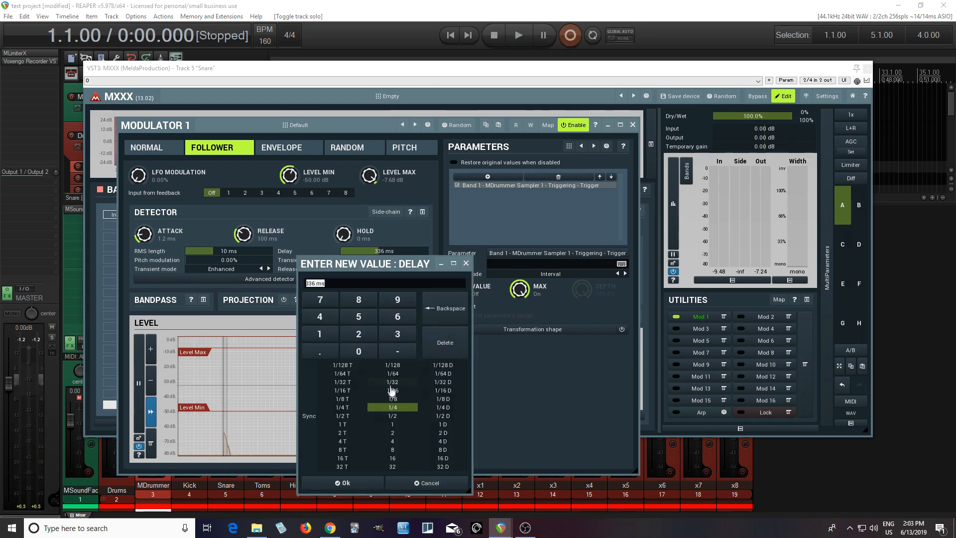
{"action": "left_click", "coordinate": [427, 483]}
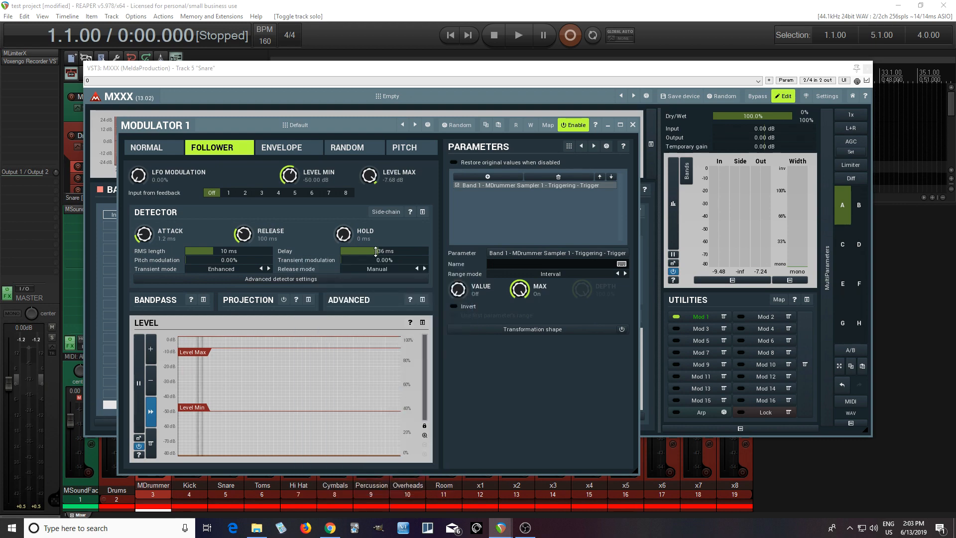
{"action": "left_click_drag", "start_coordinate": [378, 252], "coordinate": [358, 252]}
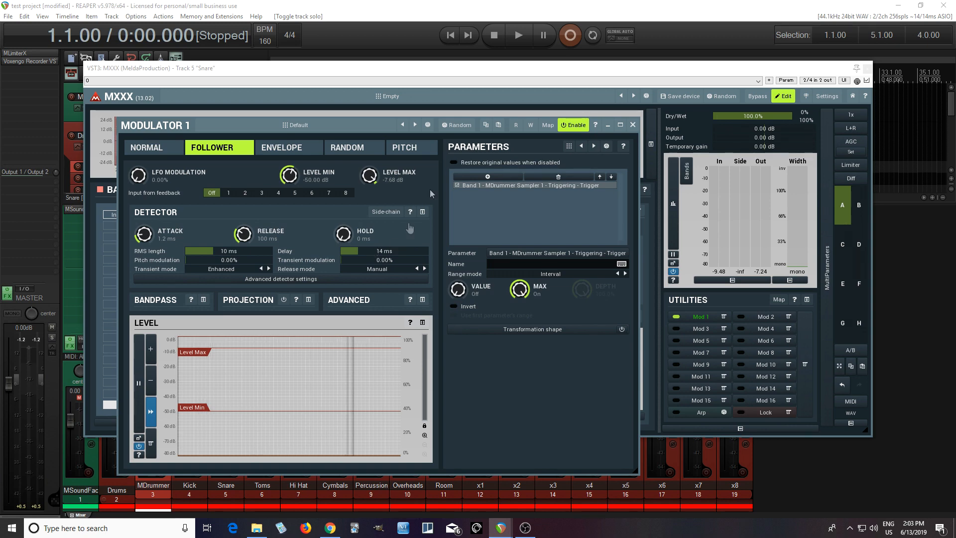
{"action": "left_click", "coordinate": [523, 38]}
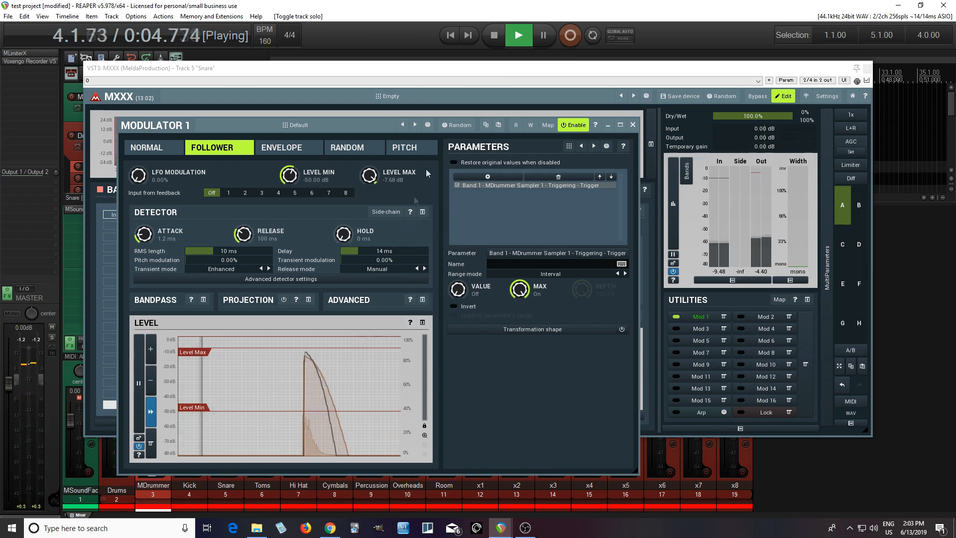
{"action": "left_click", "coordinate": [489, 41]}
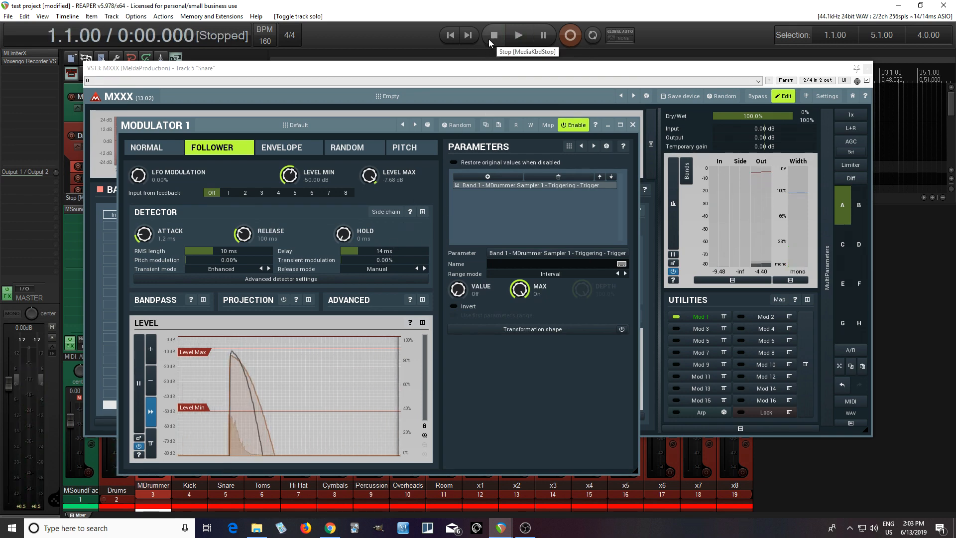
{"action": "left_click", "coordinate": [632, 124]}
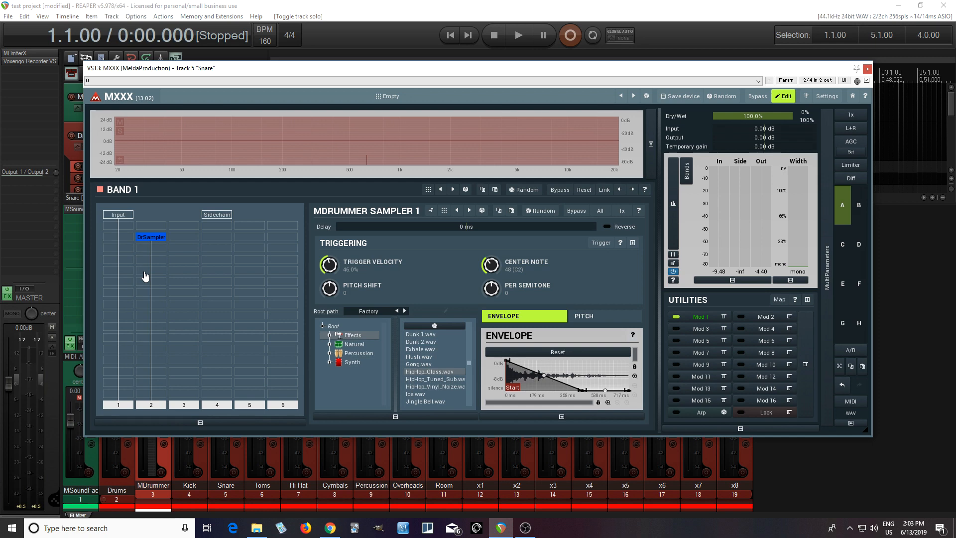
Insert a Ratio module in column 1 with its side-chain set to 2 and Steal the side-chain enabled, and play the blend.
{"action": "double_click", "coordinate": [120, 285]}
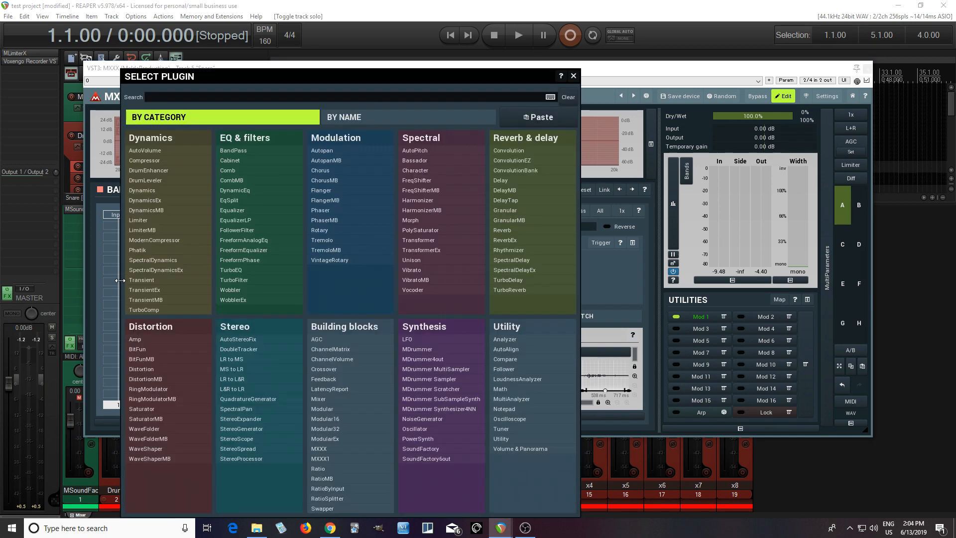
{"action": "left_click", "coordinate": [330, 470]}
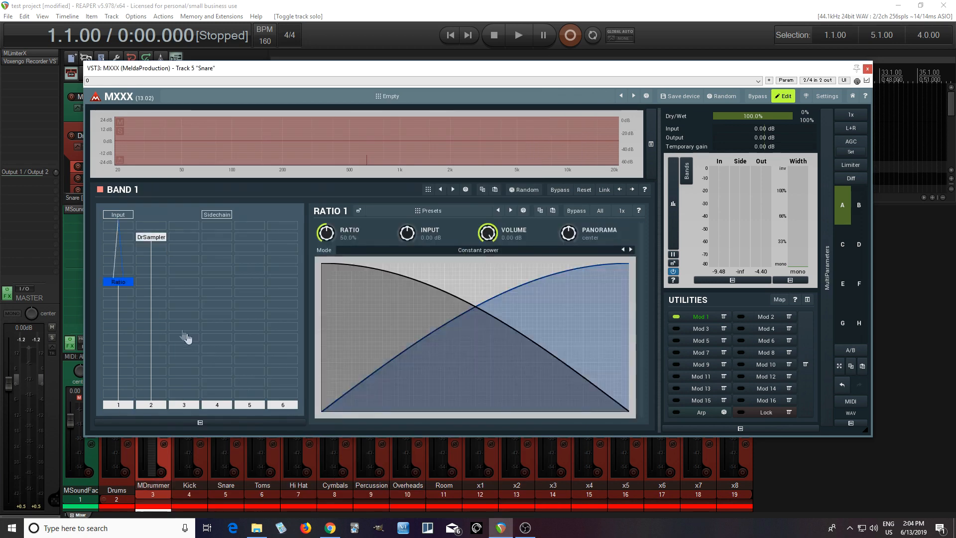
{"action": "double_click", "coordinate": [119, 283]}
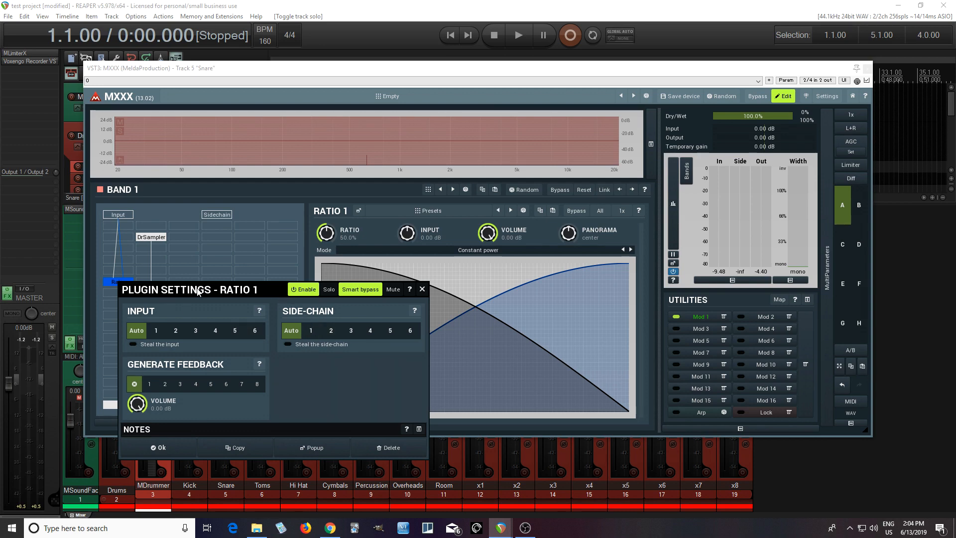
{"action": "left_click_drag", "start_coordinate": [198, 291], "coordinate": [421, 270]}
{"action": "left_click", "coordinate": [551, 310]}
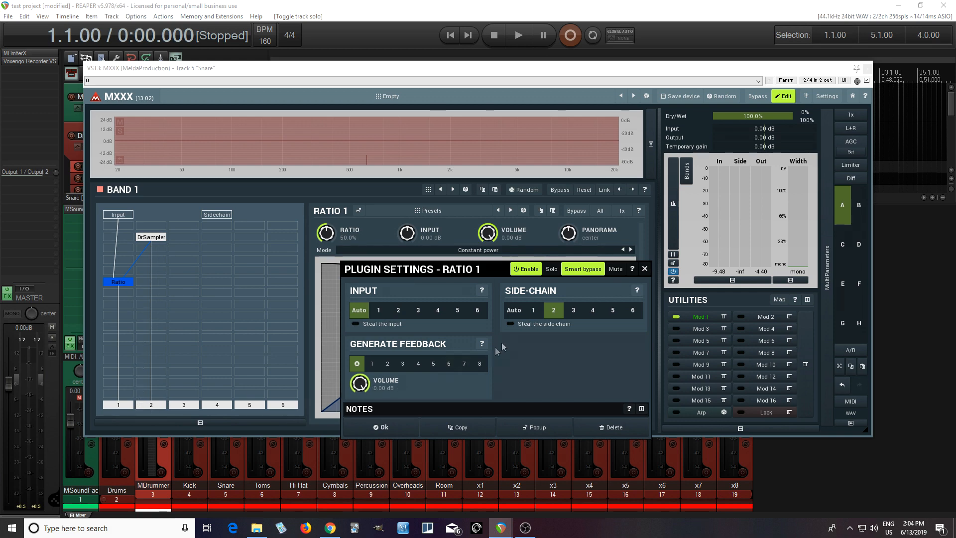
{"action": "left_click", "coordinate": [528, 325]}
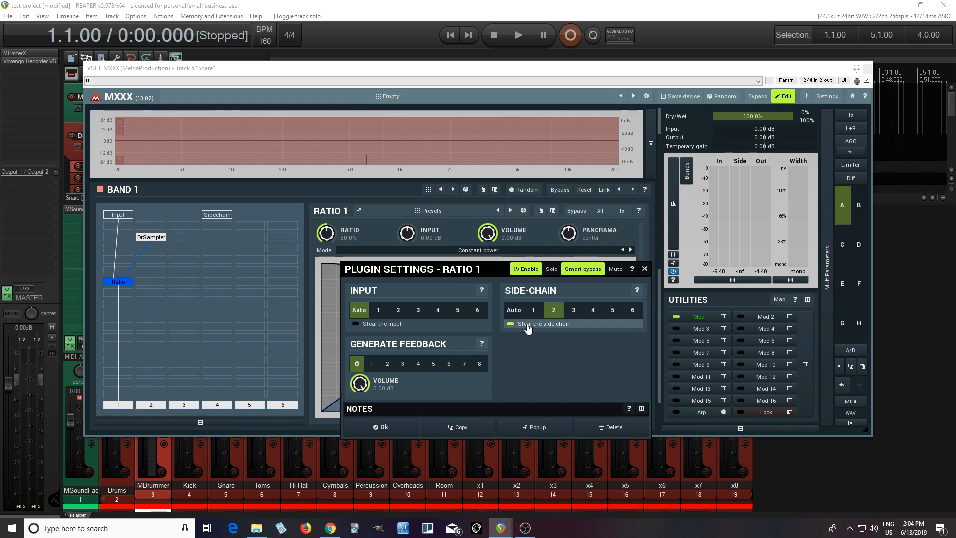
{"action": "left_click", "coordinate": [382, 428]}
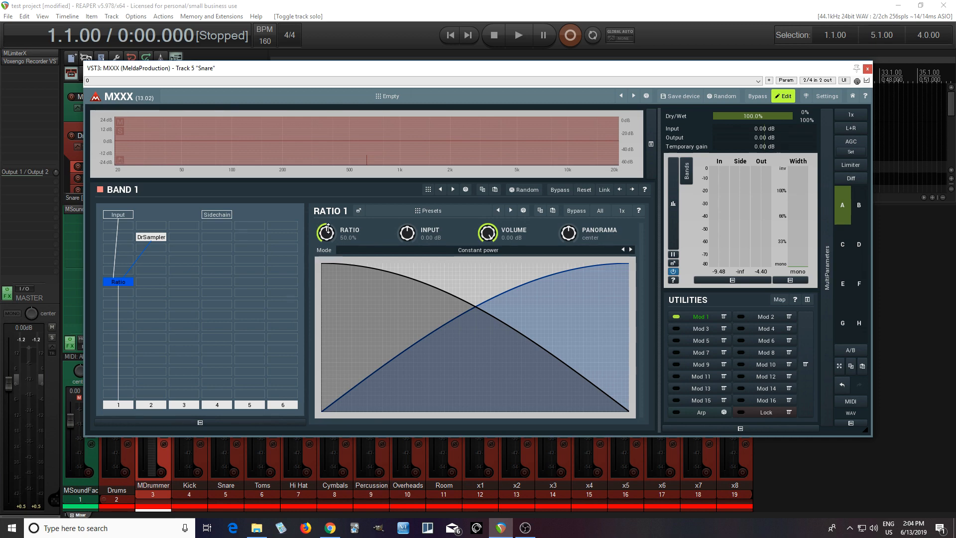
{"action": "left_click", "coordinate": [519, 35]}
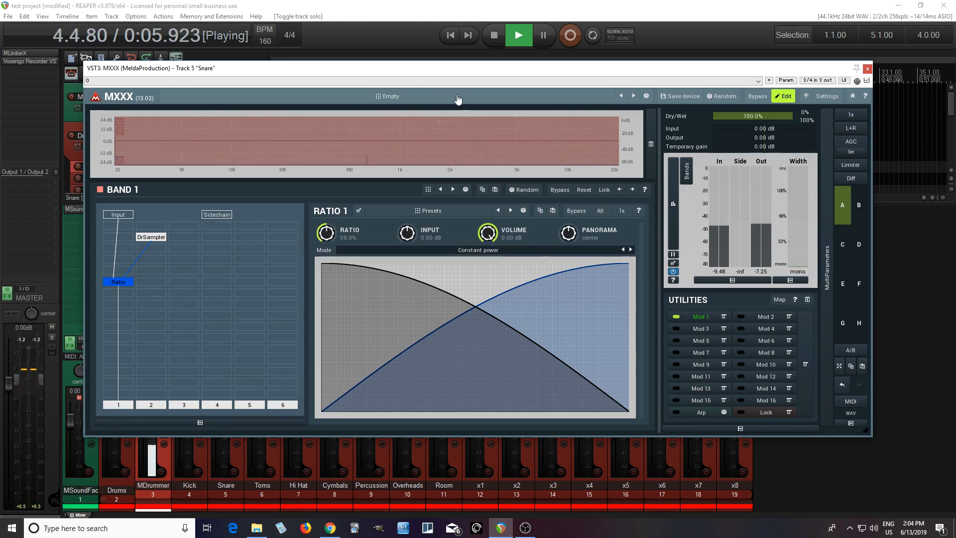
{"action": "left_click", "coordinate": [493, 36]}
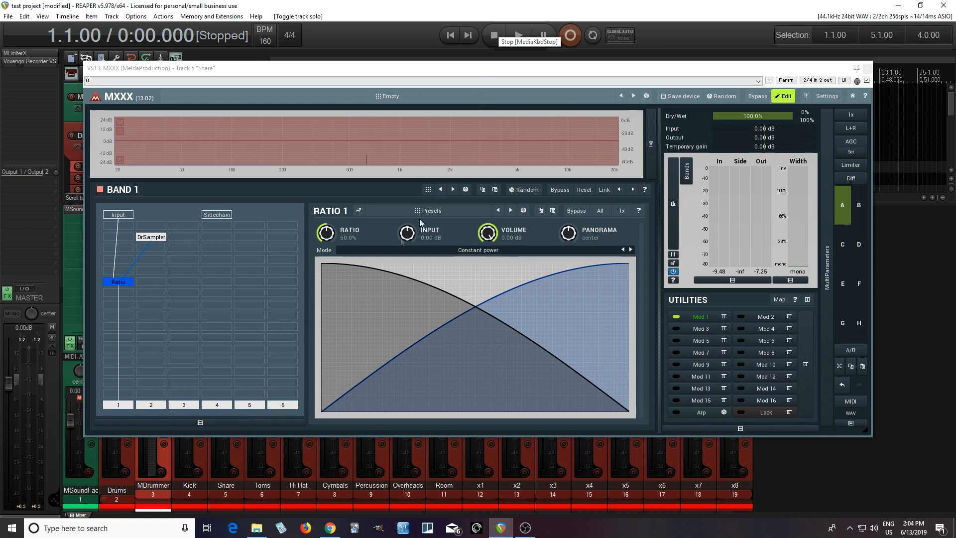
Move the Ratio module one row down and insert a TurboDelay directly below DrSampler in column 2.
{"action": "left_click", "coordinate": [118, 282]}
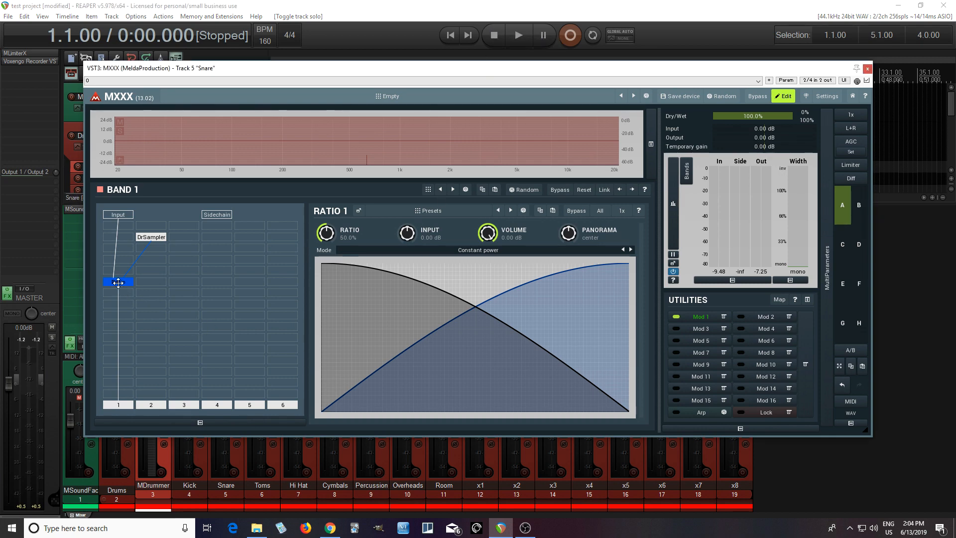
{"action": "left_click_drag", "start_coordinate": [116, 288], "coordinate": [113, 298]}
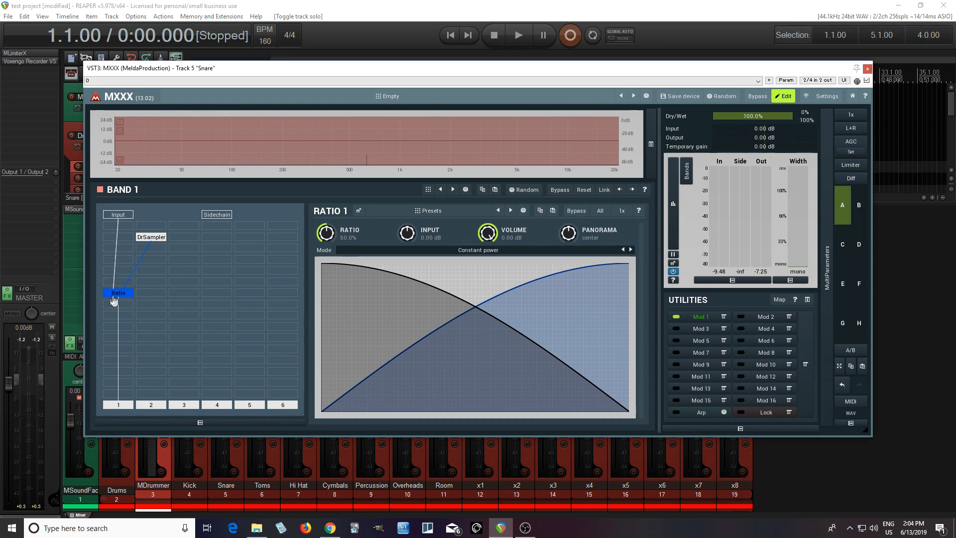
{"action": "left_click", "coordinate": [154, 253]}
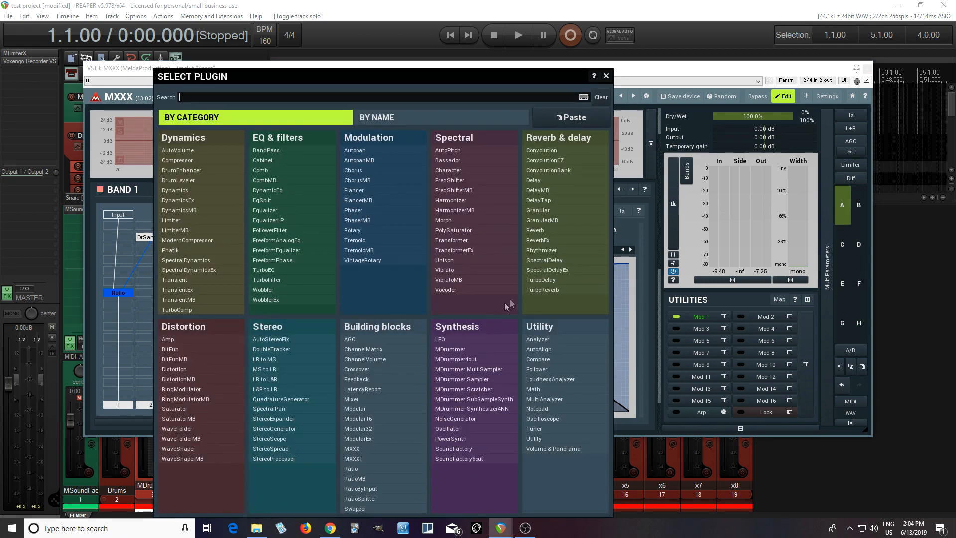
{"action": "left_click", "coordinate": [545, 281]}
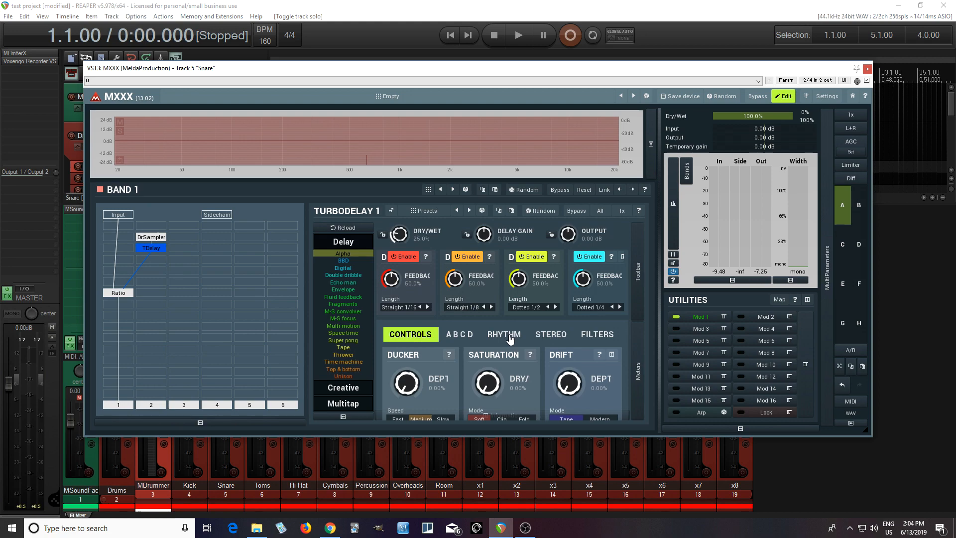
Open TurboDelay in its own window, choose the Digital delay, and set its Length to Straight 1/4.
{"action": "left_click", "coordinate": [391, 211]}
{"action": "left_click", "coordinate": [377, 256]}
{"action": "left_click_drag", "start_coordinate": [385, 185], "coordinate": [229, 121]}
{"action": "left_click", "coordinate": [456, 288]}
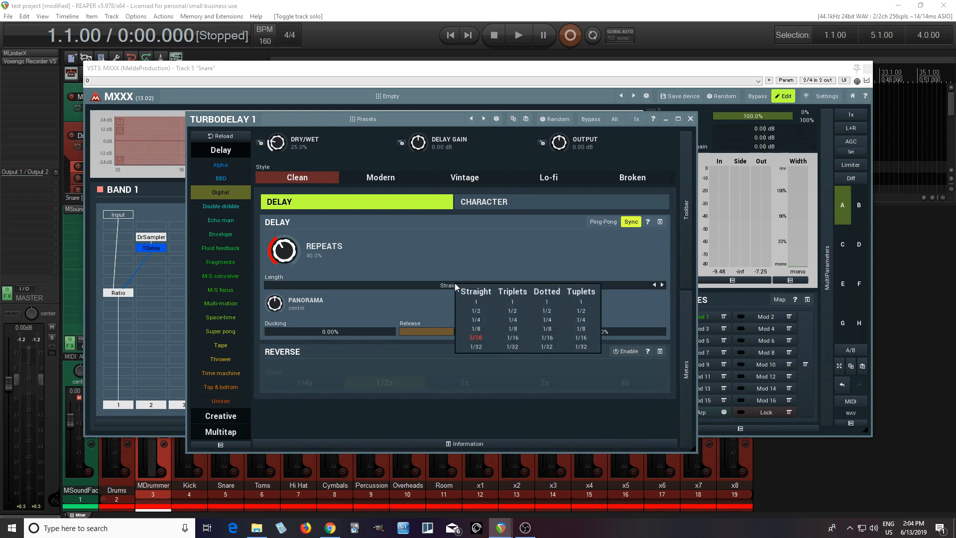
{"action": "left_click", "coordinate": [485, 325]}
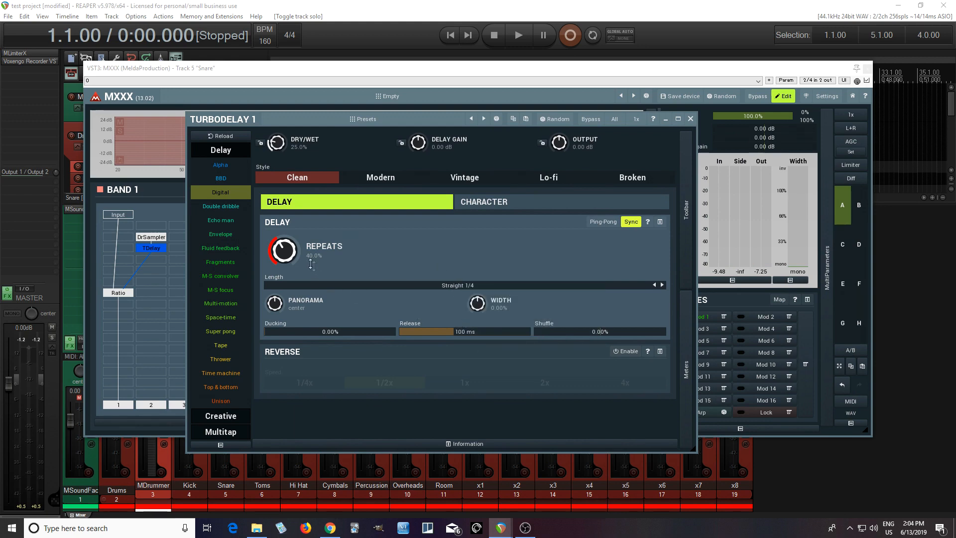
Enable Ping-Pong with Panorama at 66% left, and set the delay's Reverb Dry/Wet to 31.2% and LP filter to 6623 Hz.
{"action": "left_click", "coordinate": [603, 222]}
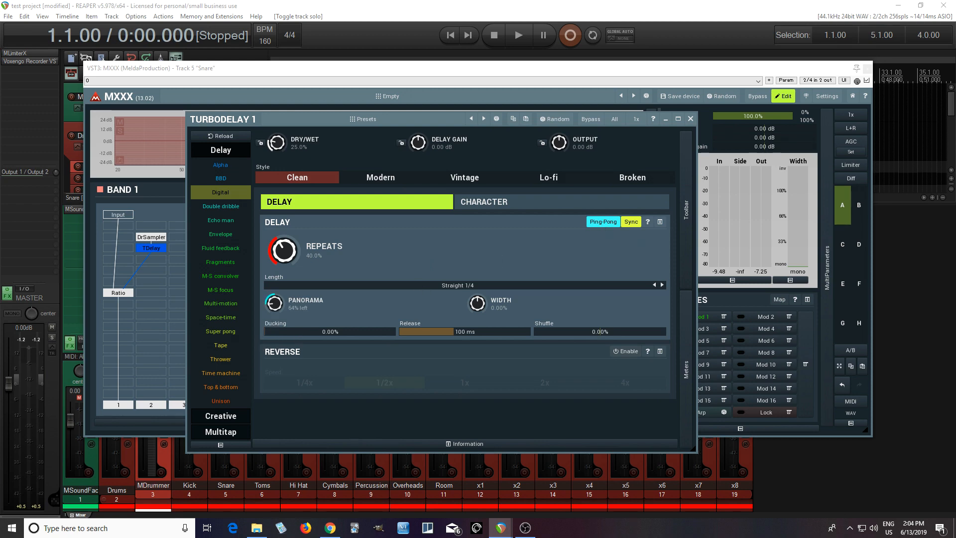
{"action": "left_click", "coordinate": [525, 206]}
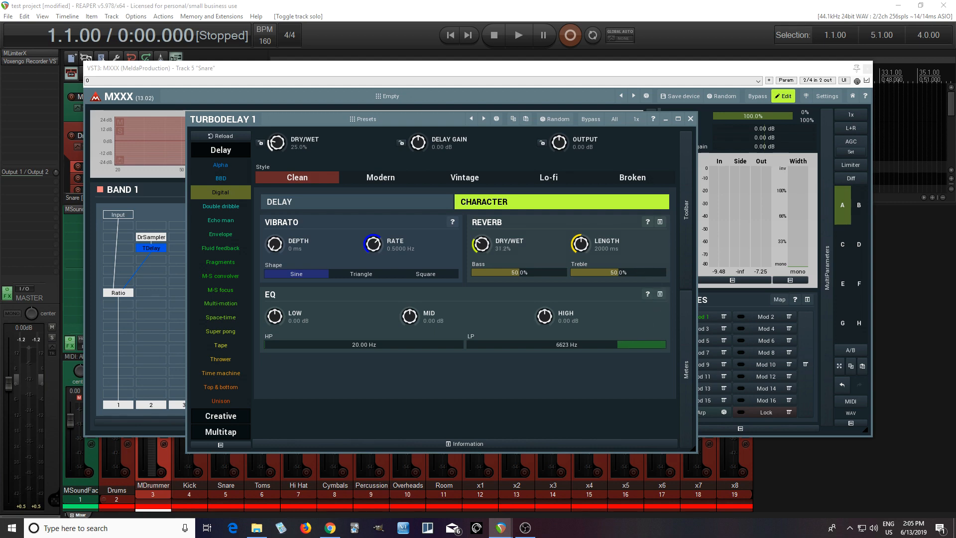
While playing the snare, set TurboDelay's Dry/Wet to 37.4% and Repeats to 51.6%, and close its window.
{"action": "left_click", "coordinate": [519, 34]}
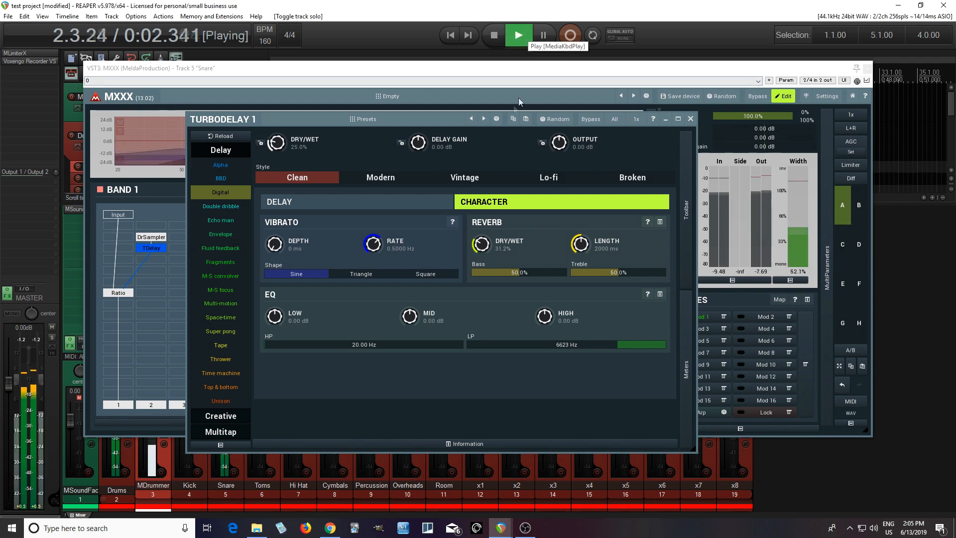
{"action": "left_click_drag", "start_coordinate": [277, 143], "coordinate": [277, 127]}
{"action": "left_click", "coordinate": [304, 202]}
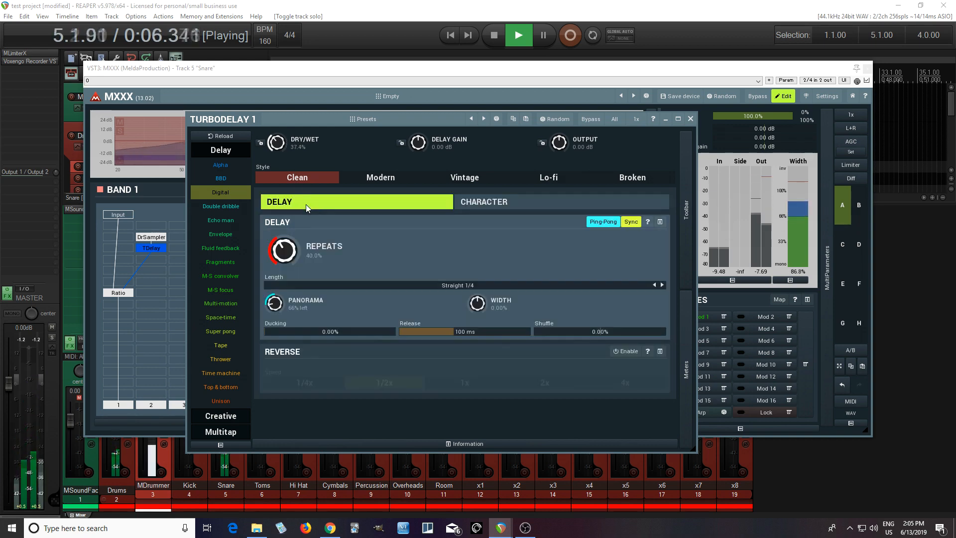
{"action": "left_click_drag", "start_coordinate": [293, 255], "coordinate": [292, 240]}
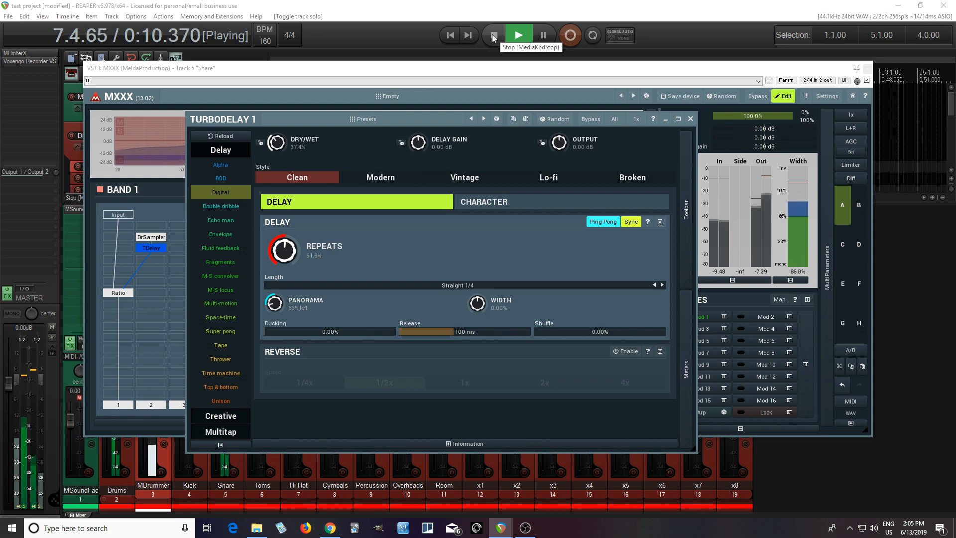
{"action": "left_click", "coordinate": [493, 36]}
{"action": "left_click", "coordinate": [690, 119]}
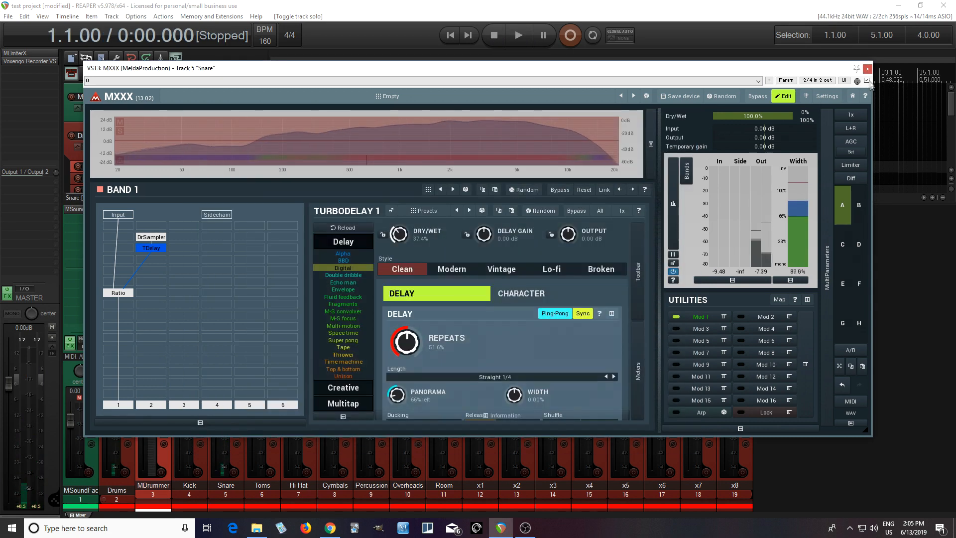
Close MXXX, unsolo the Snare track, and play the processed snare within the full drum mix.
{"action": "left_click", "coordinate": [866, 69]}
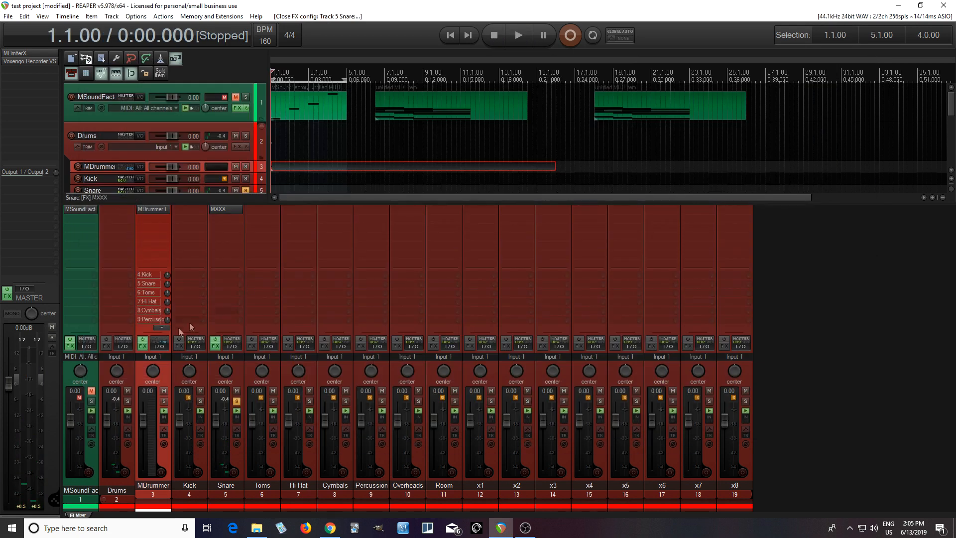
{"action": "left_click", "coordinate": [237, 402]}
{"action": "left_click", "coordinate": [519, 45]}
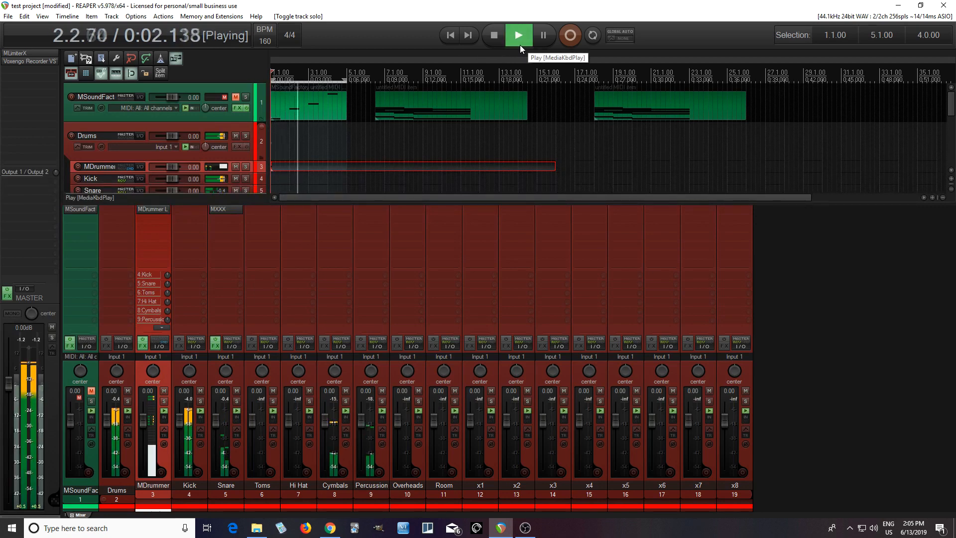
{"action": "left_click", "coordinate": [491, 33]}
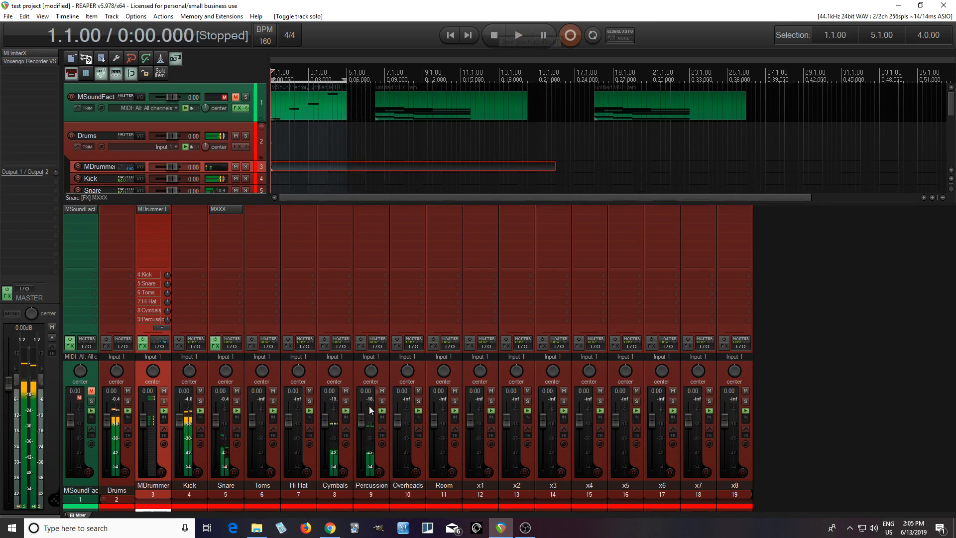
Solo the Snare track again and reopen its MXXX plugin.
{"action": "left_click", "coordinate": [237, 401]}
{"action": "left_click", "coordinate": [222, 209]}
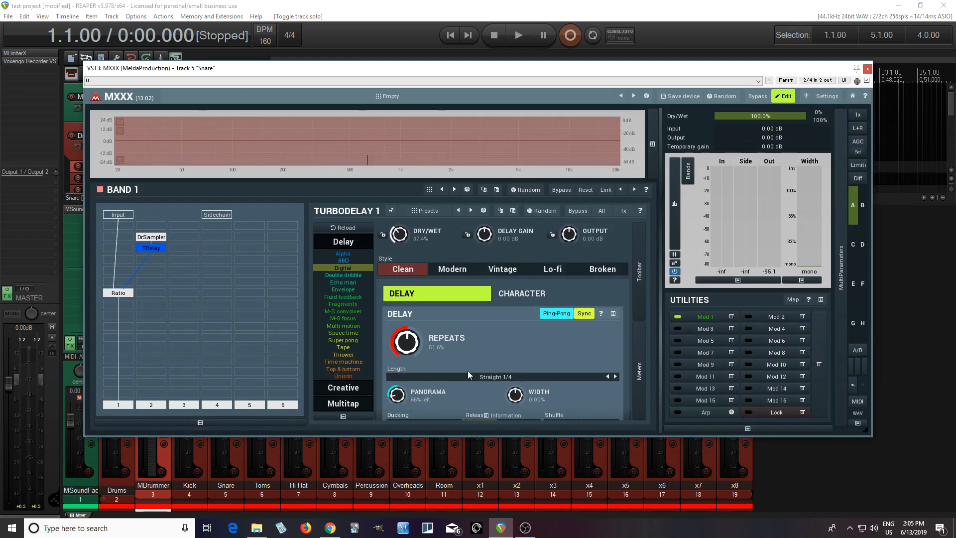
{"action": "left_click", "coordinate": [560, 318]}
Insert a Flanger below TurboDelay in column 2, load its Drive preset, and play the snare through it.
{"action": "left_click", "coordinate": [156, 264]}
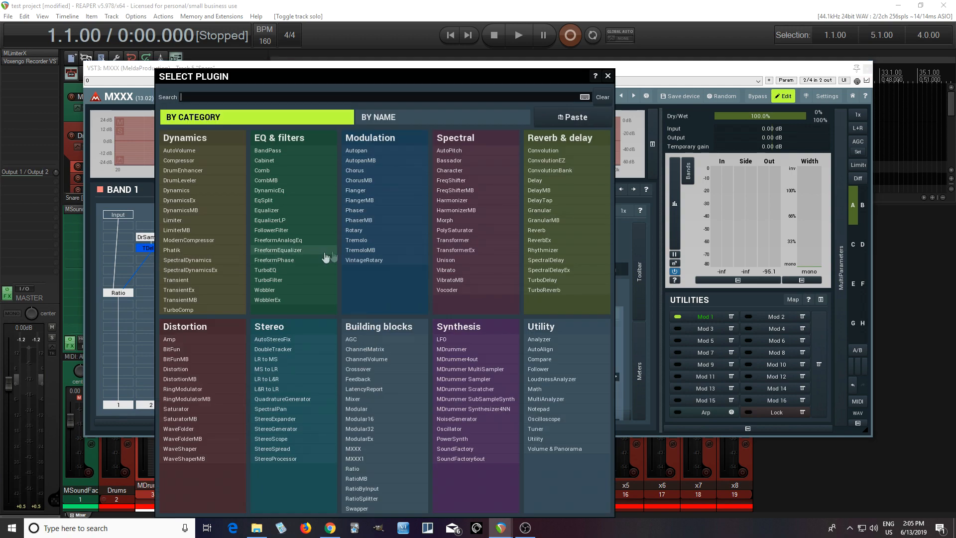
{"action": "left_click", "coordinate": [361, 193]}
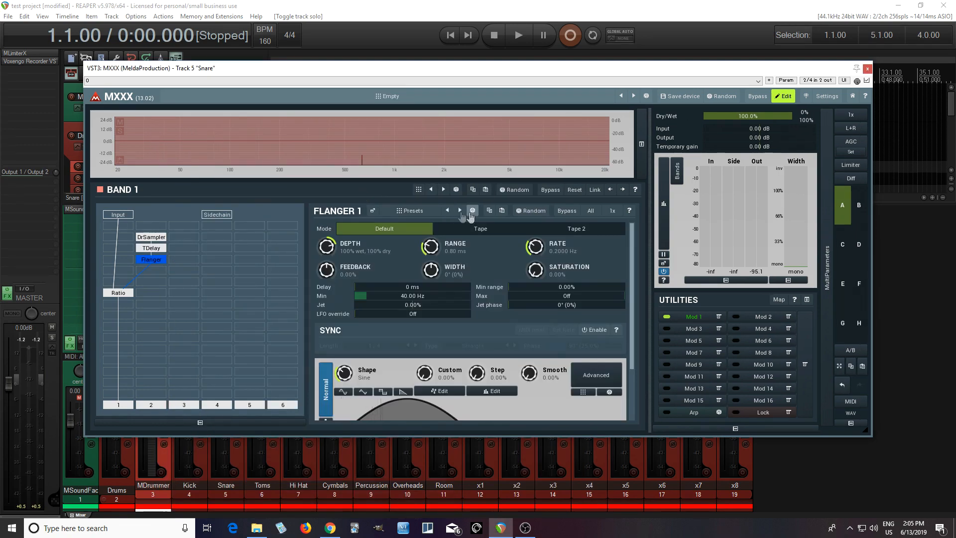
{"action": "left_click", "coordinate": [411, 211]}
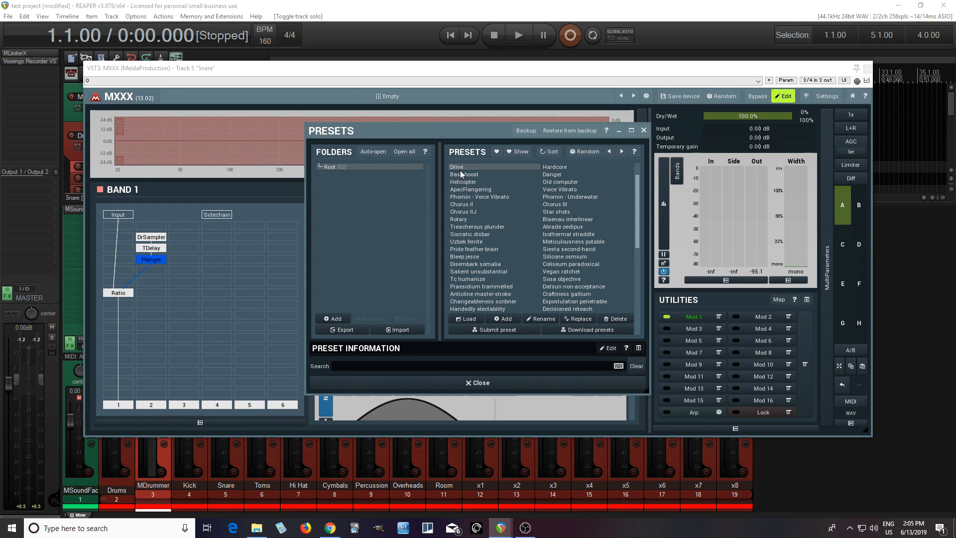
{"action": "left_click", "coordinate": [466, 388]}
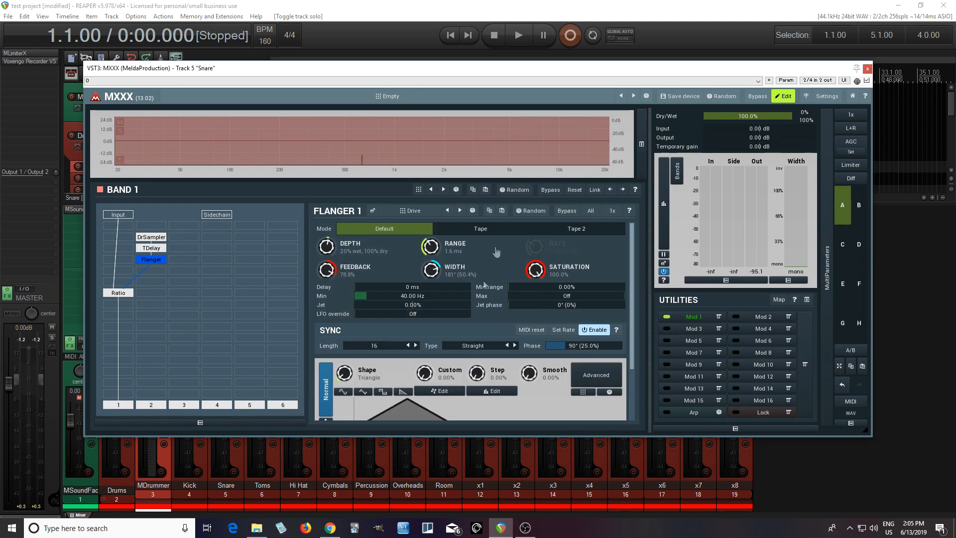
{"action": "left_click", "coordinate": [515, 32]}
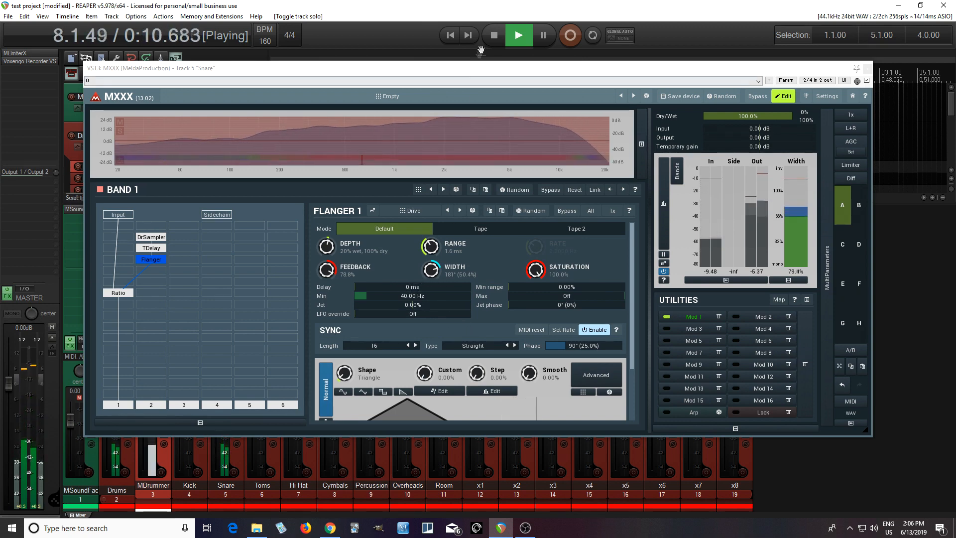
Stop playback, assign Mod 1's Enabled parameter as the target of Modulator 3, and enable Modulator 3.
{"action": "left_click", "coordinate": [491, 36]}
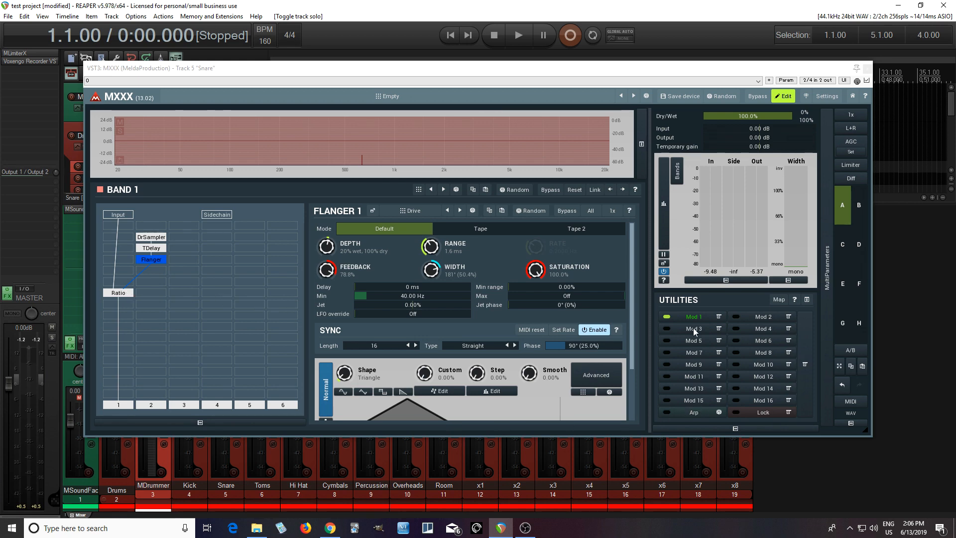
{"action": "left_click", "coordinate": [719, 331]}
{"action": "left_click", "coordinate": [744, 342]}
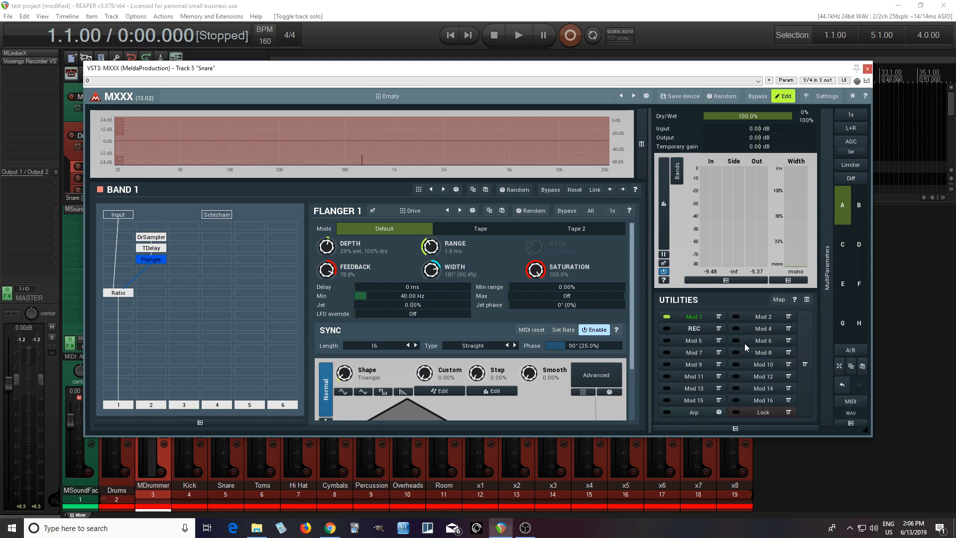
{"action": "left_click", "coordinate": [686, 329]}
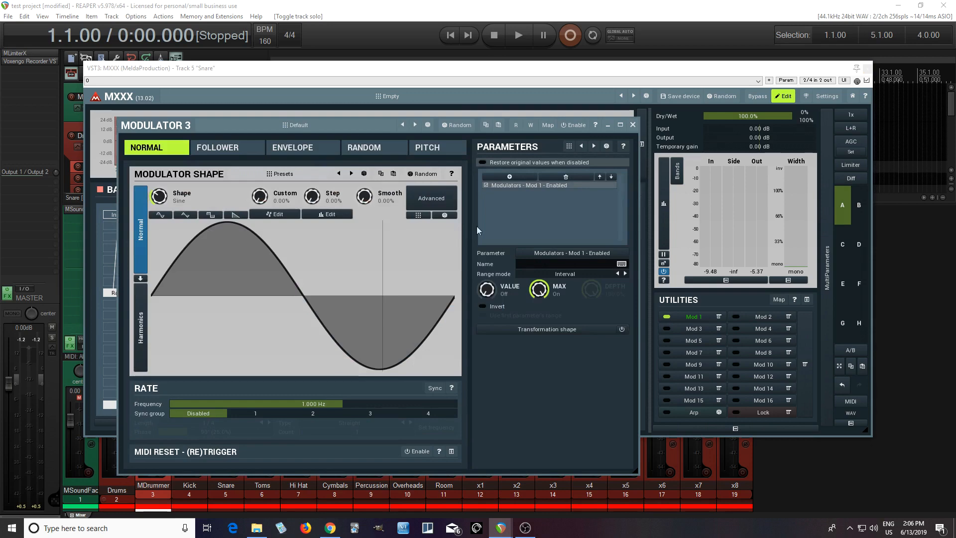
{"action": "left_click_drag", "start_coordinate": [160, 129], "coordinate": [112, 123]}
{"action": "left_click", "coordinate": [526, 119]}
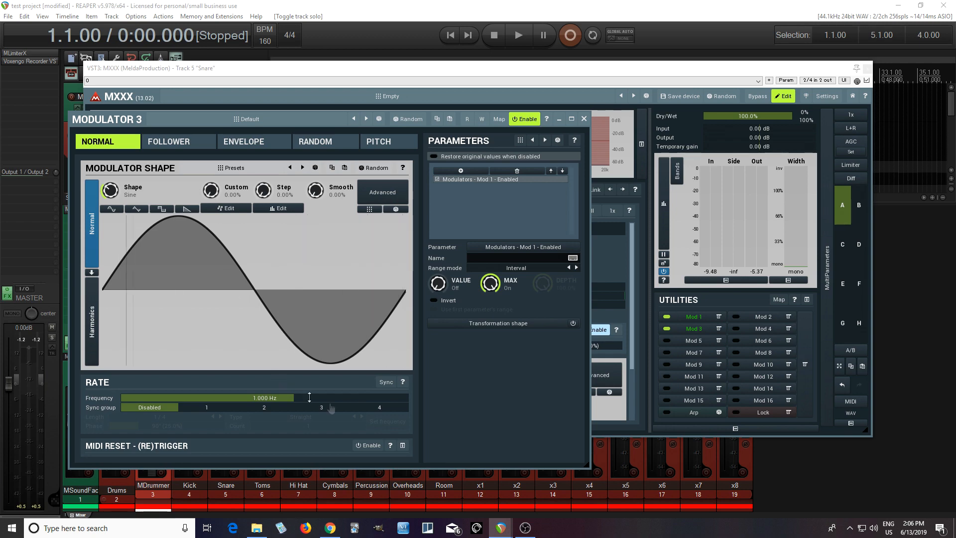
Sync Modulator 3's rate to the tempo with a length of 2 and a phase of 0°.
{"action": "left_click", "coordinate": [386, 382]}
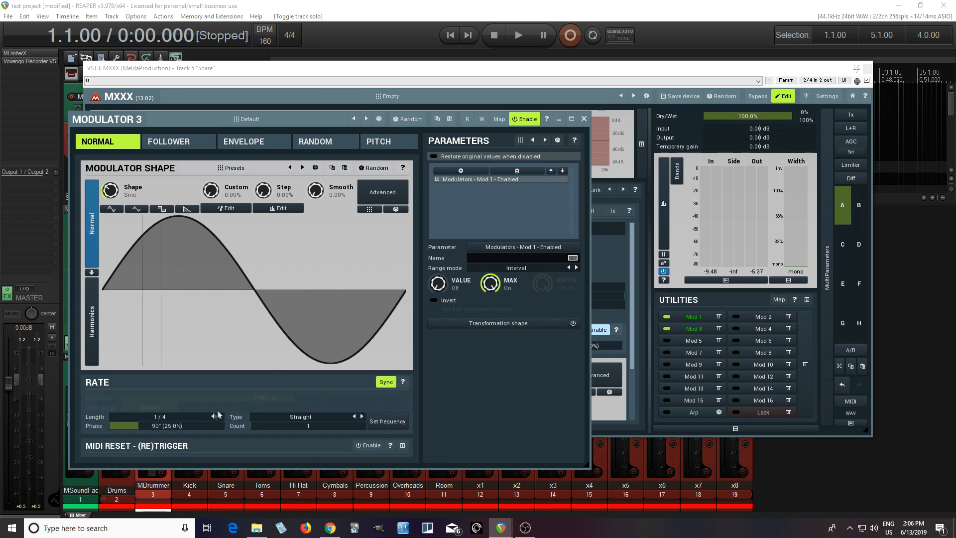
{"action": "left_click", "coordinate": [192, 419]}
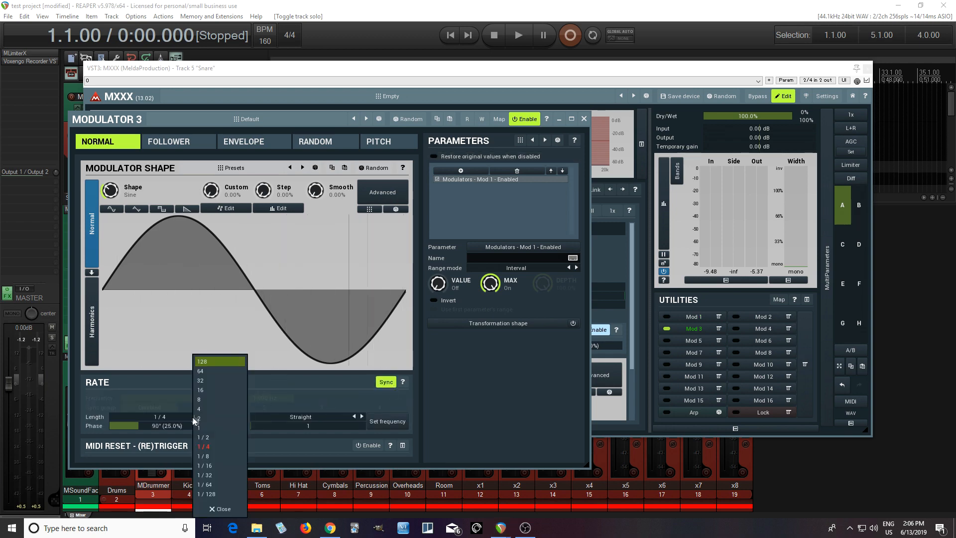
{"action": "left_click", "coordinate": [218, 418]}
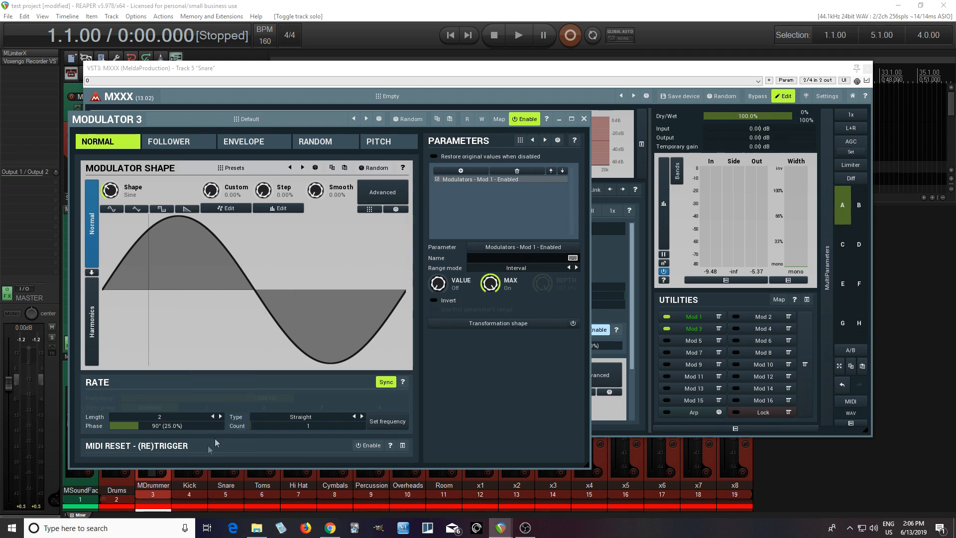
{"action": "double_click", "coordinate": [150, 427]}
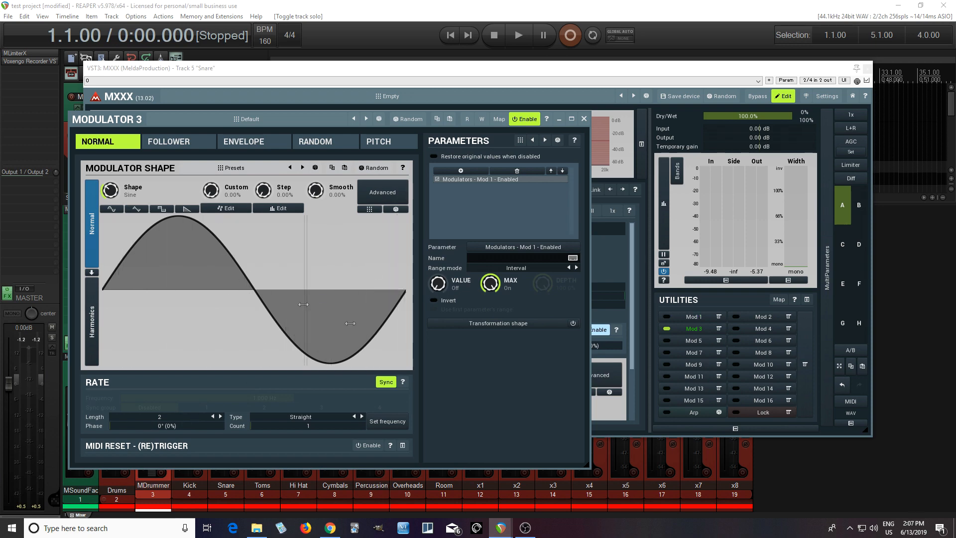
Set Modulator 3's Step to 100% and build a 4-step sequence with steps 1 to 3 at 0% and step 4 at 100%.
{"action": "left_click_drag", "start_coordinate": [263, 190], "coordinate": [263, 134]}
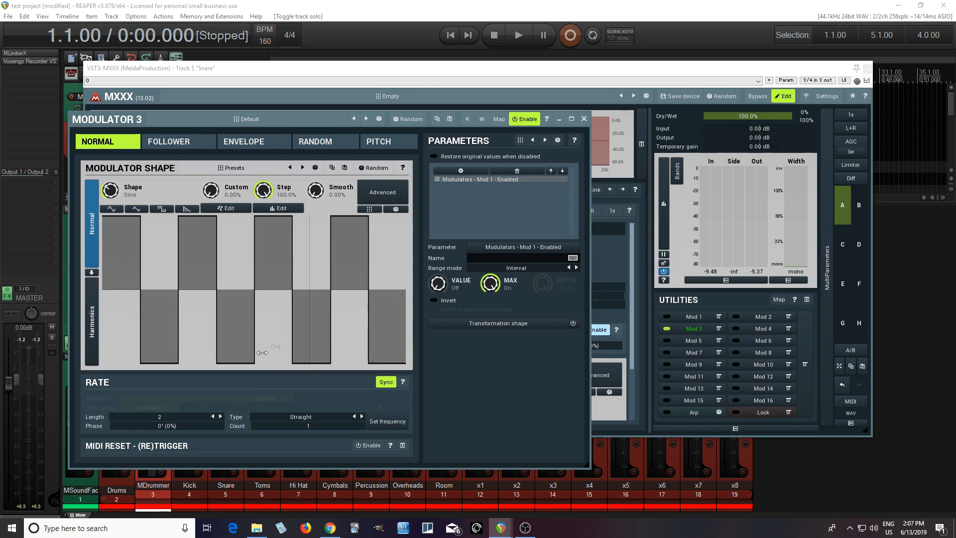
{"action": "left_click", "coordinate": [279, 208]}
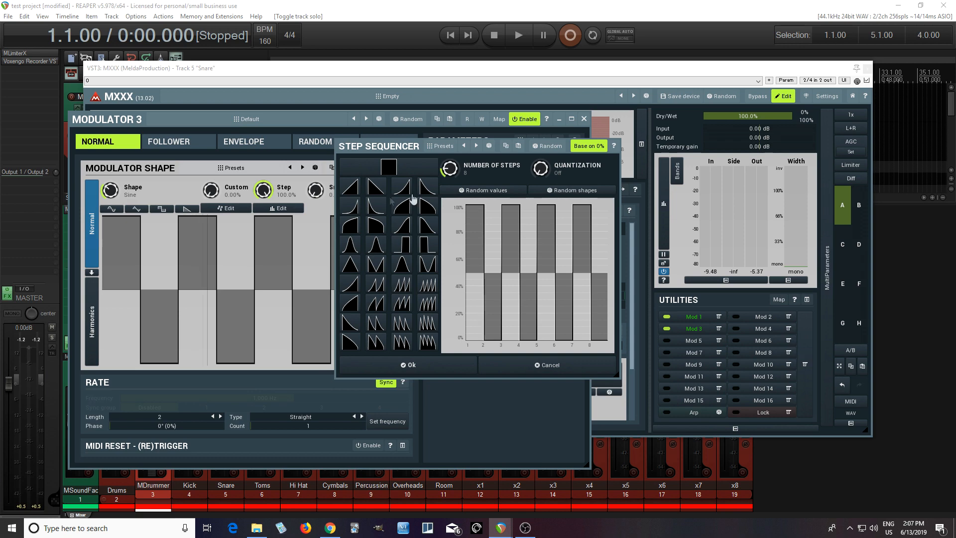
{"action": "left_click_drag", "start_coordinate": [449, 168], "coordinate": [449, 180]}
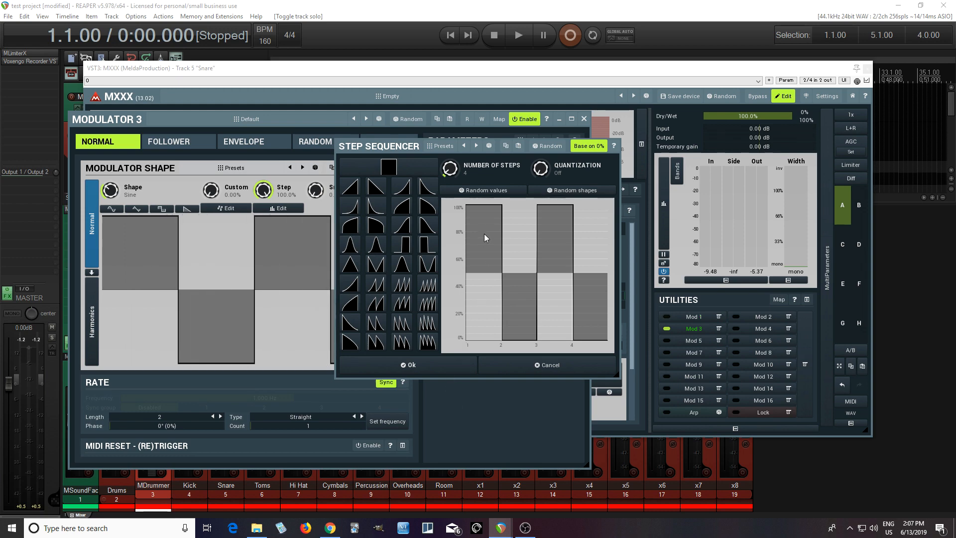
{"action": "left_click_drag", "start_coordinate": [484, 234], "coordinate": [477, 391]}
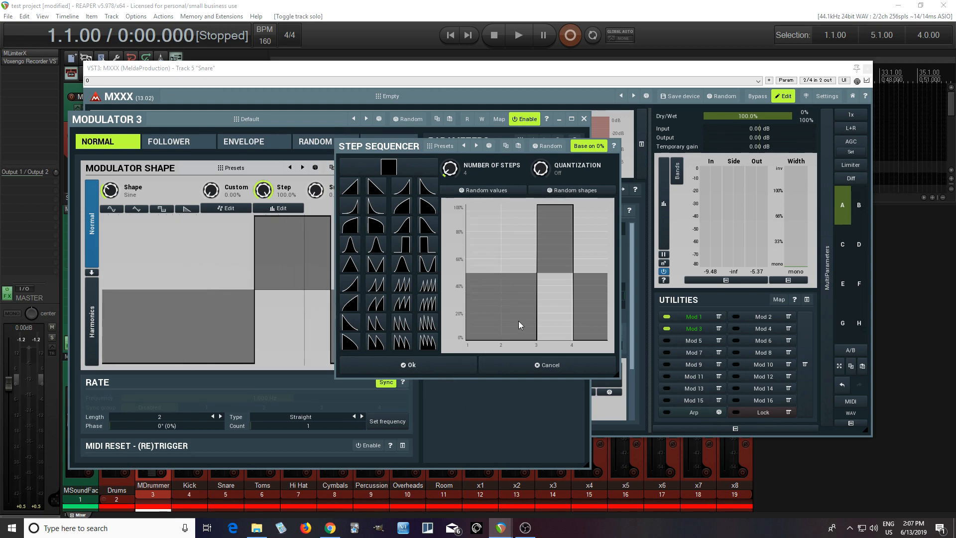
{"action": "left_click_drag", "start_coordinate": [550, 235], "coordinate": [567, 368]}
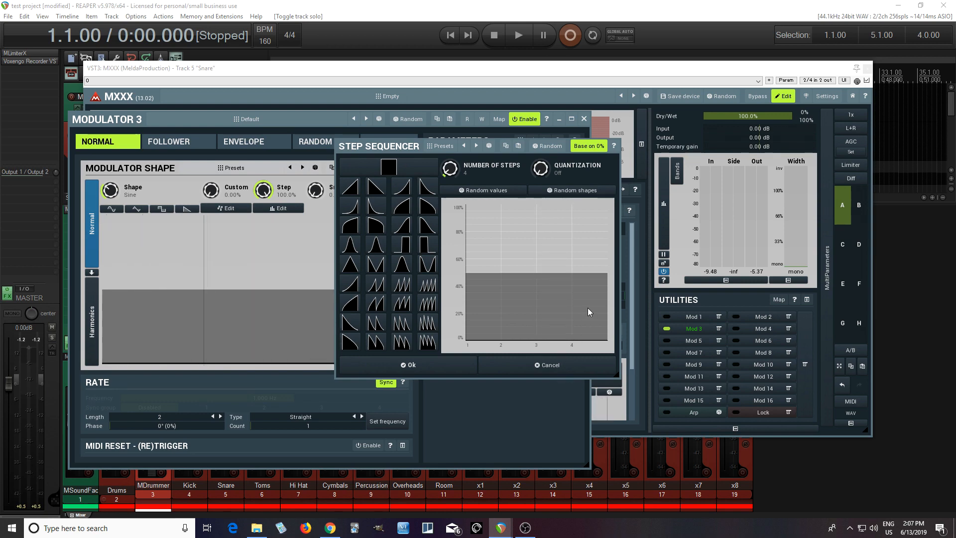
{"action": "left_click_drag", "start_coordinate": [587, 306], "coordinate": [573, 228]}
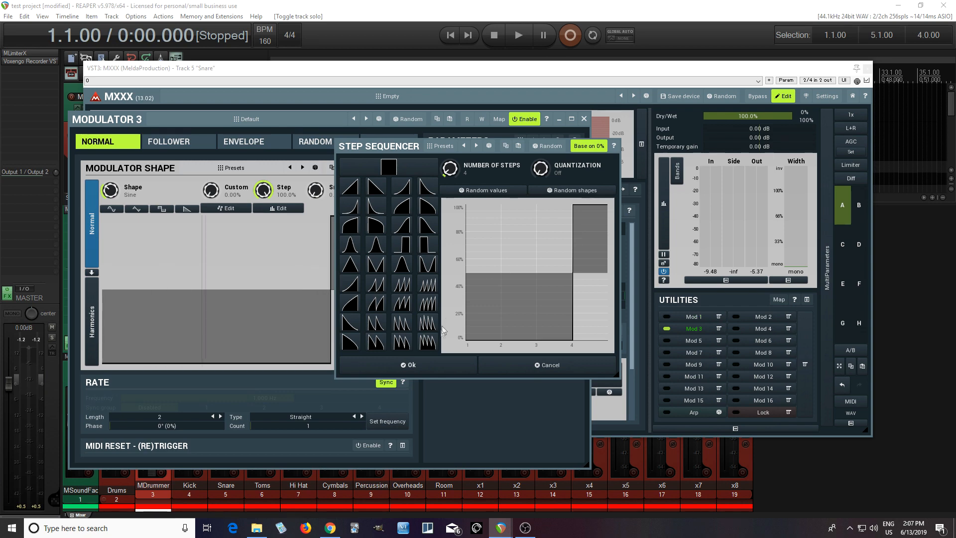
{"action": "left_click", "coordinate": [455, 371]}
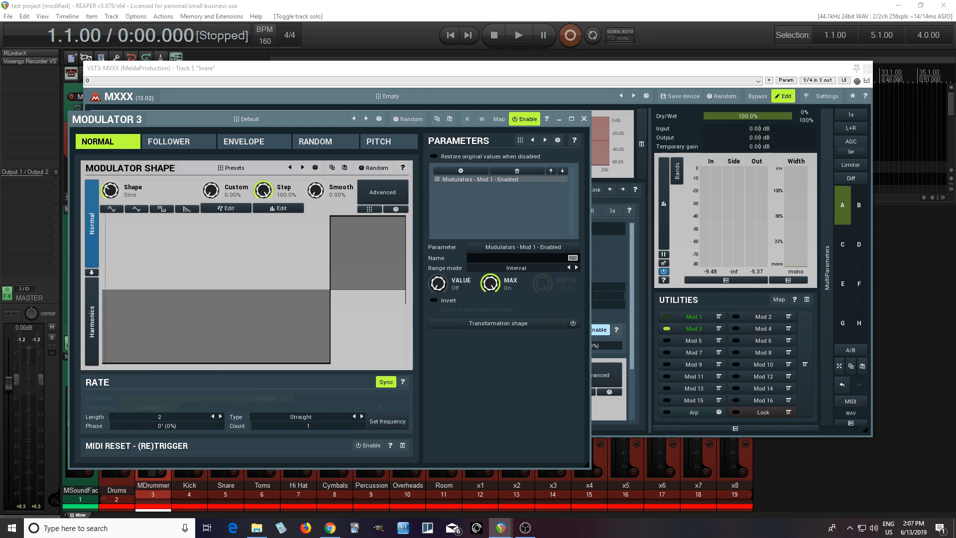
Close the Modulator 3 window and play the soloed snare with the modulated triggering.
{"action": "left_click", "coordinate": [583, 119]}
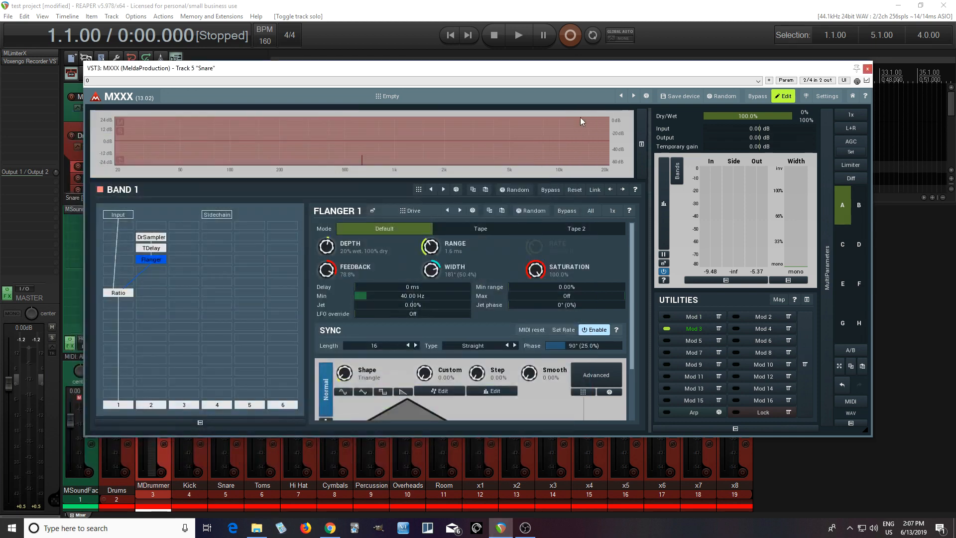
{"action": "left_click", "coordinate": [519, 36]}
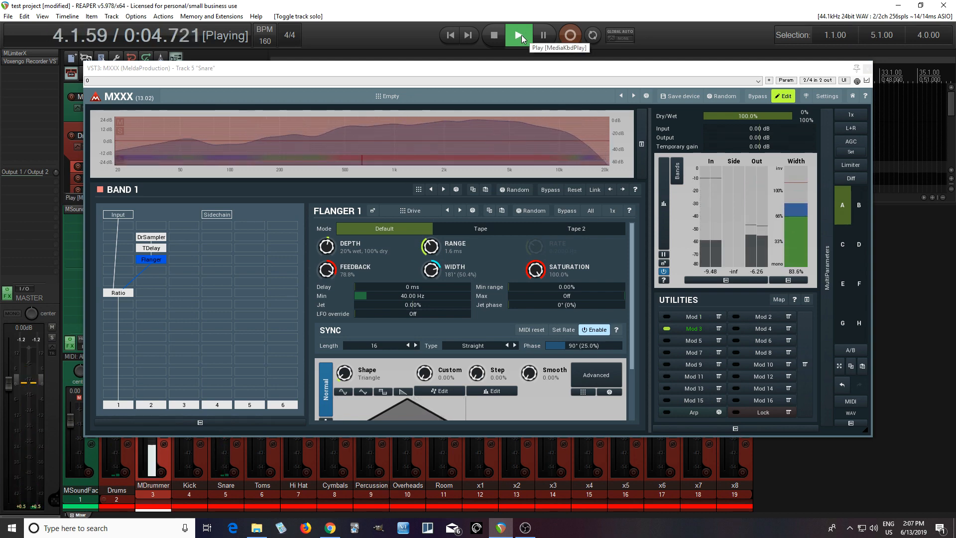
{"action": "left_click", "coordinate": [494, 35]}
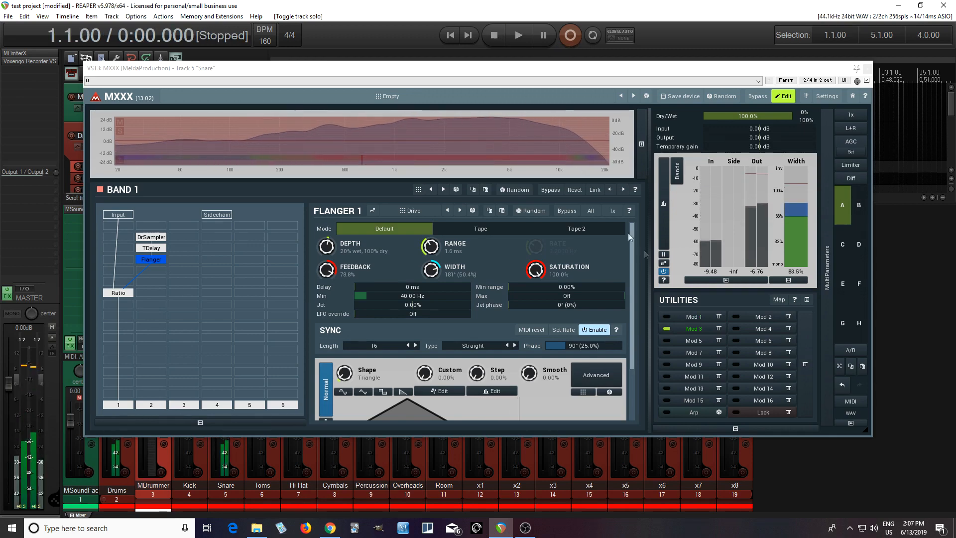
Review the settings of Modulator 1 and Modulator 3 in their windows.
{"action": "left_click", "coordinate": [694, 317]}
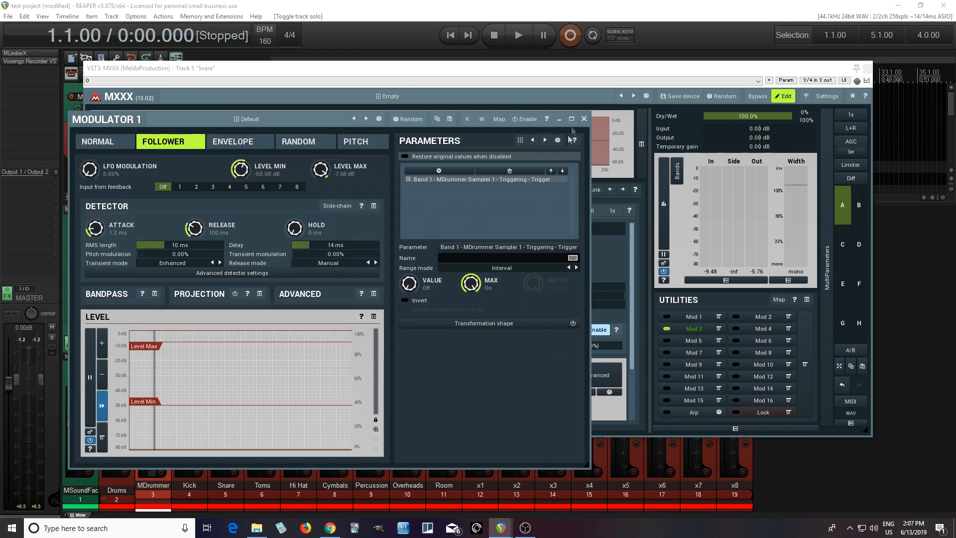
{"action": "left_click", "coordinate": [583, 121]}
{"action": "left_click", "coordinate": [696, 329]}
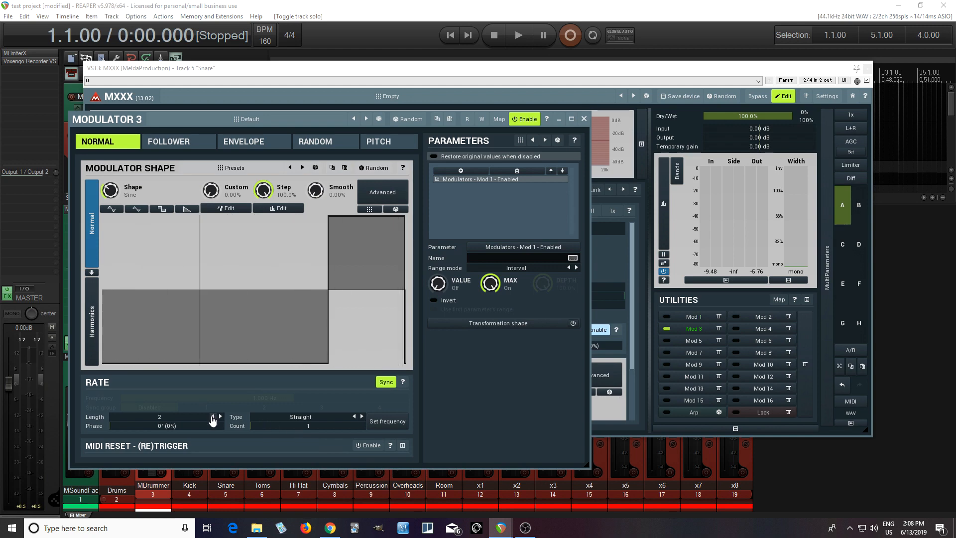
{"action": "left_click", "coordinate": [584, 119]}
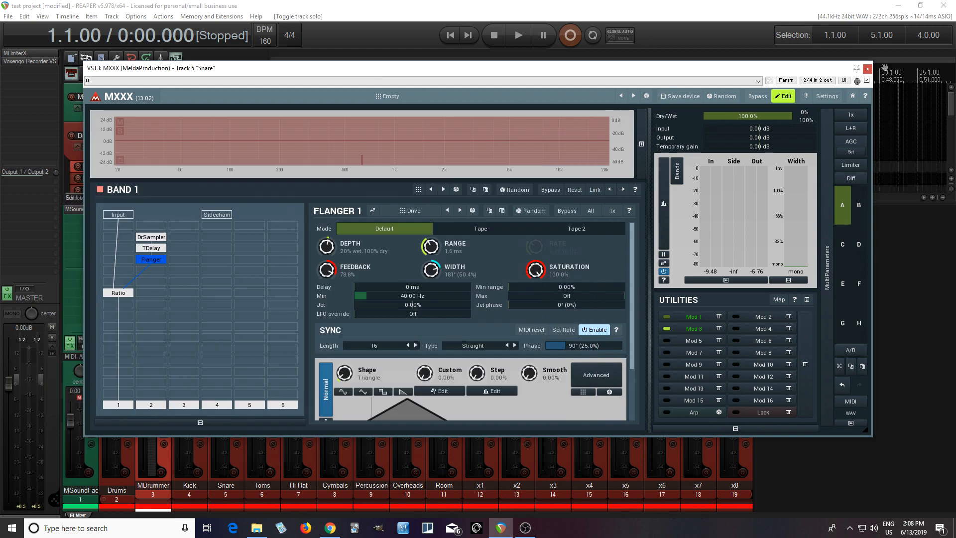
Close MXXX, unsolo the Snare track, and play the step-modulated snare within the full drum mix.
{"action": "left_click", "coordinate": [867, 69]}
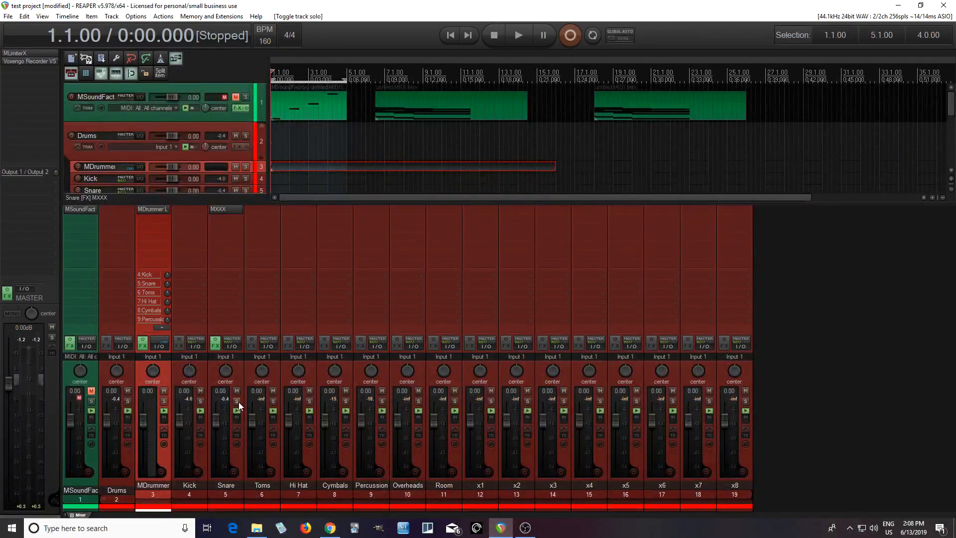
{"action": "left_click", "coordinate": [516, 35]}
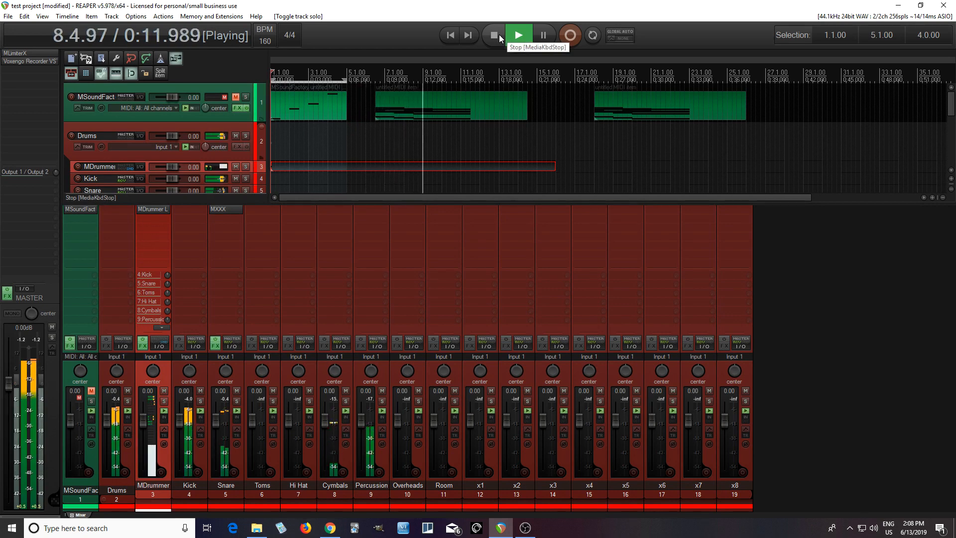
{"action": "left_click", "coordinate": [494, 35]}
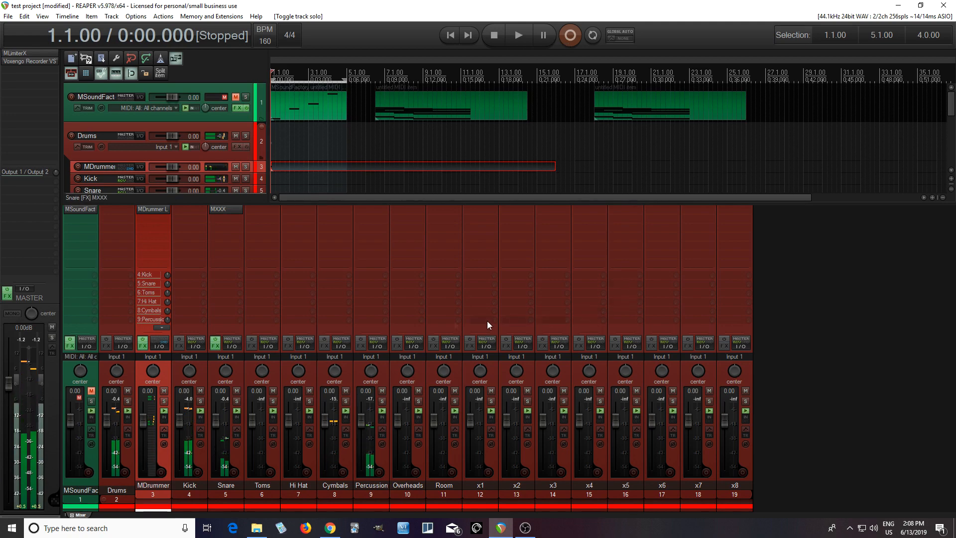
Reopen MXXX on the Snare track and set Modulator 3's sync length to 4.
{"action": "left_click", "coordinate": [225, 210]}
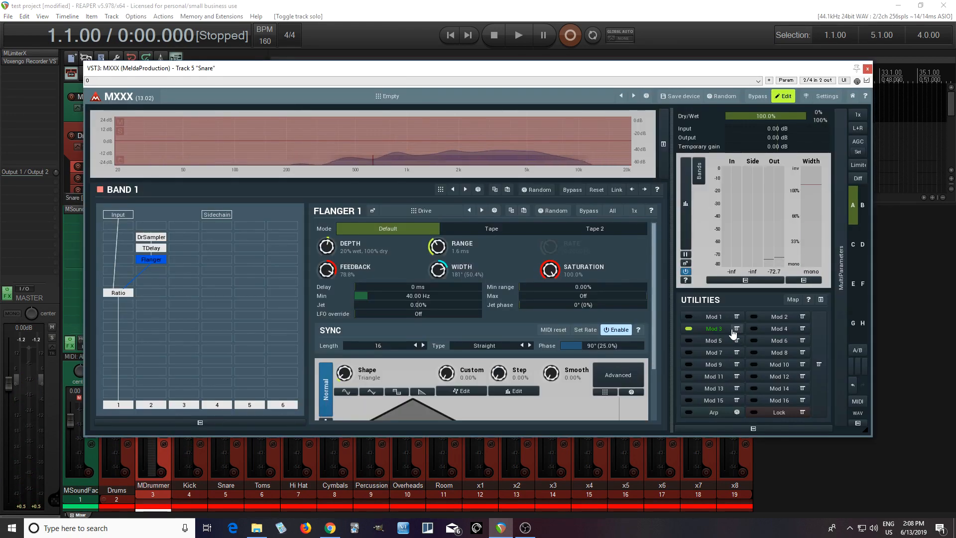
{"action": "left_click", "coordinate": [714, 328]}
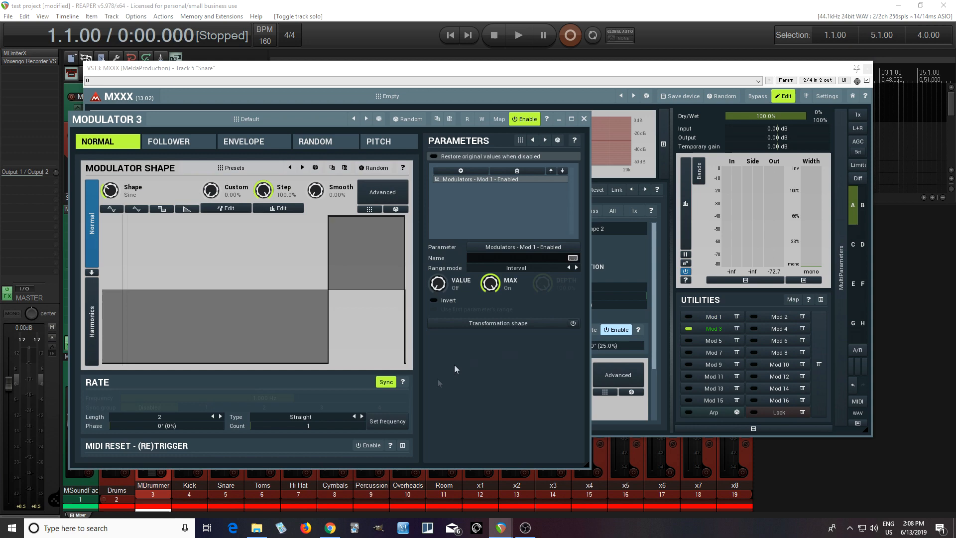
{"action": "left_click", "coordinate": [209, 416]}
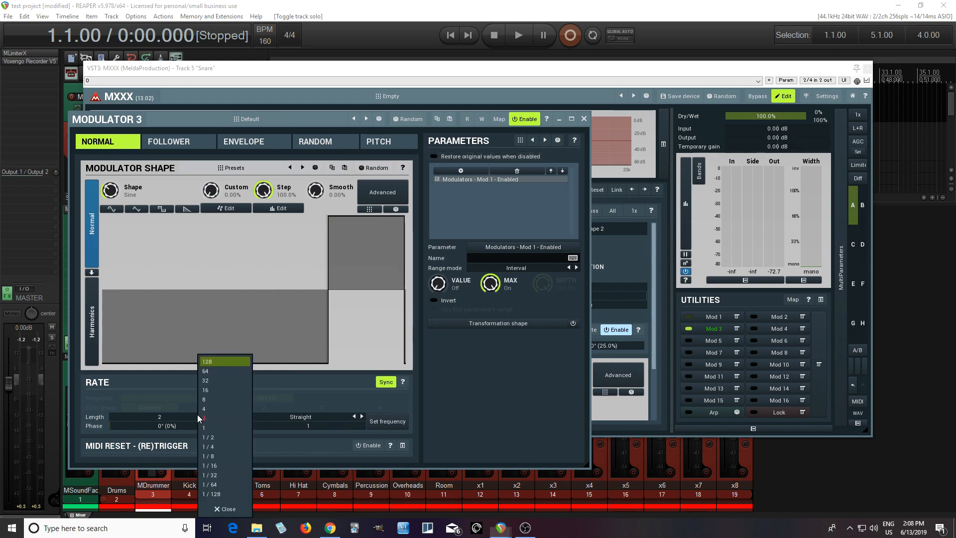
{"action": "left_click", "coordinate": [206, 409]}
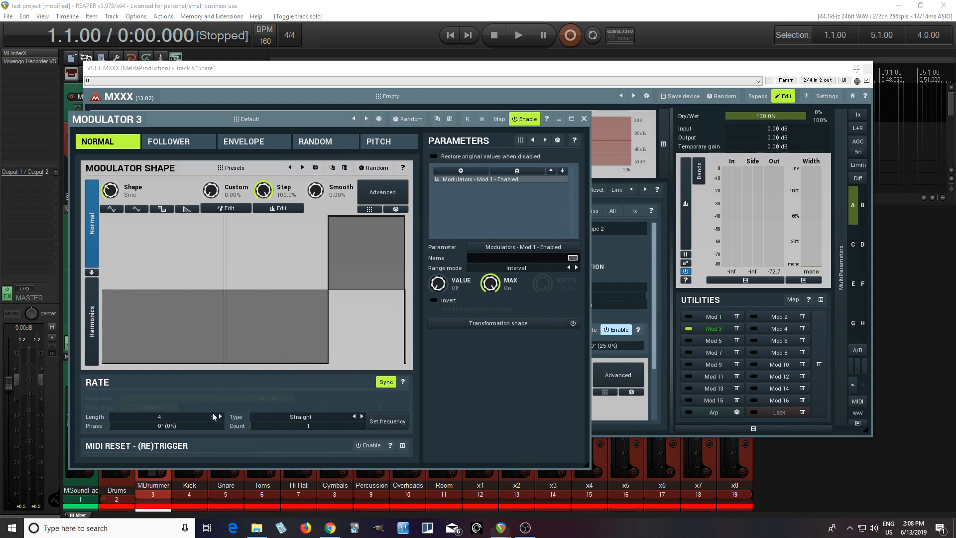
{"action": "left_click", "coordinate": [584, 118]}
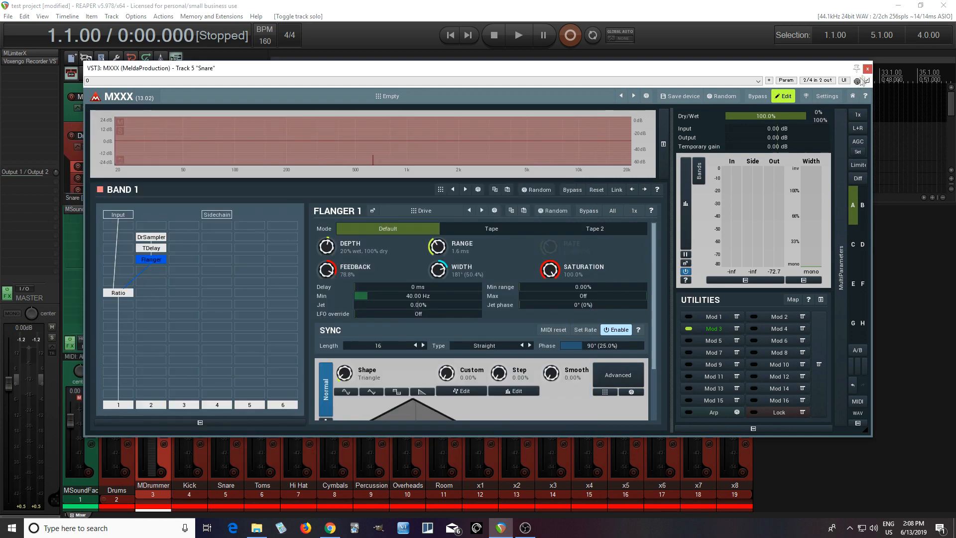
Close MXXX and play the full drum mix with the longer modulation cycle.
{"action": "left_click", "coordinate": [866, 70]}
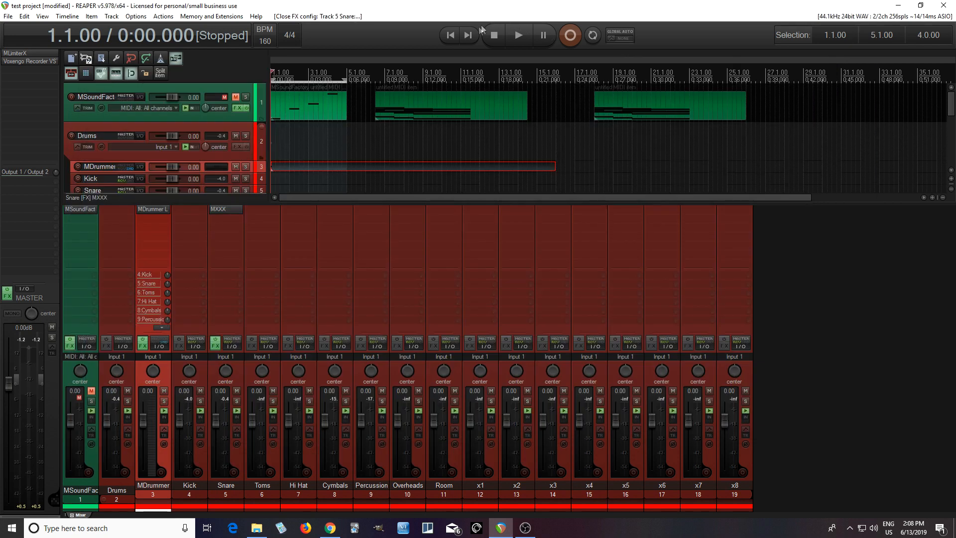
{"action": "left_click", "coordinate": [519, 41]}
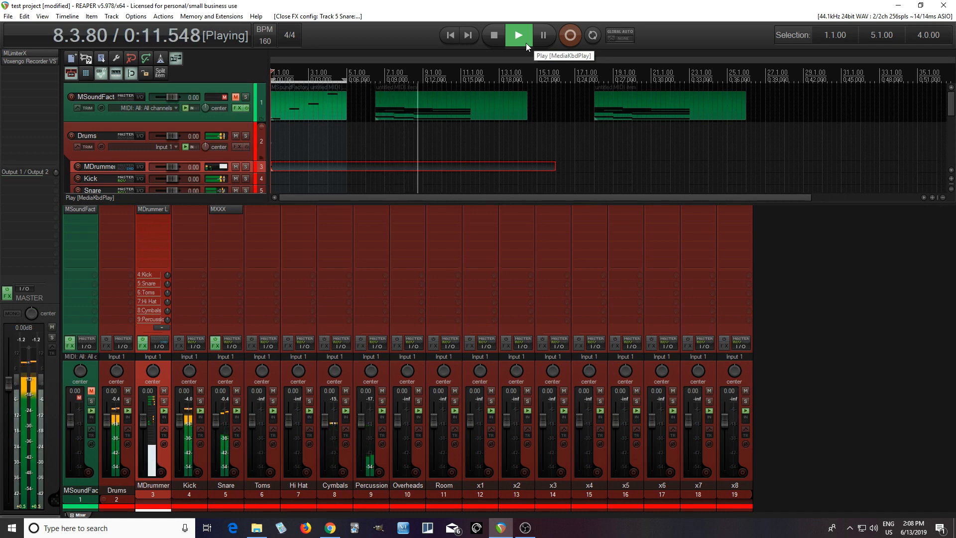
{"action": "left_click", "coordinate": [495, 35]}
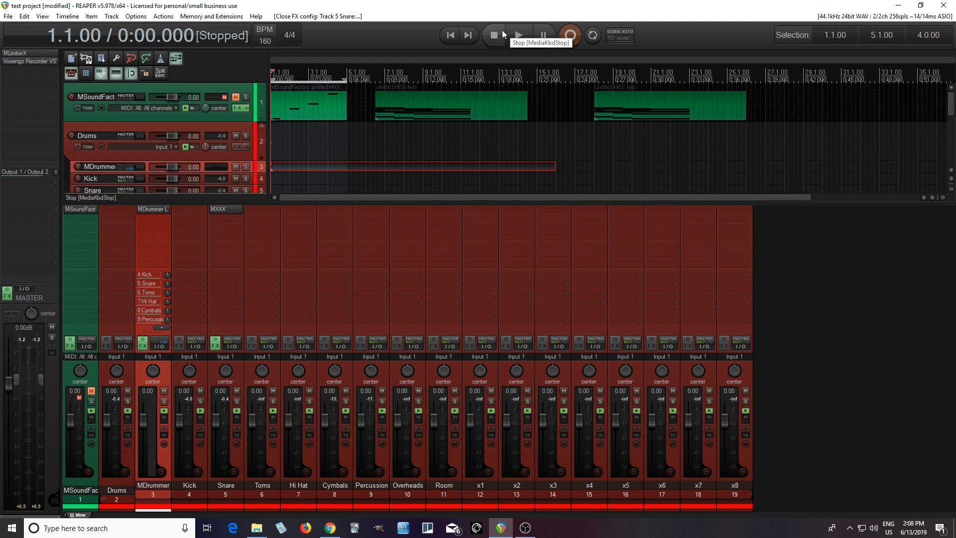
Reopen the Snare track's MXXX and look over the plugins available for an empty slot below the Flanger, without adding one.
{"action": "left_click", "coordinate": [225, 212]}
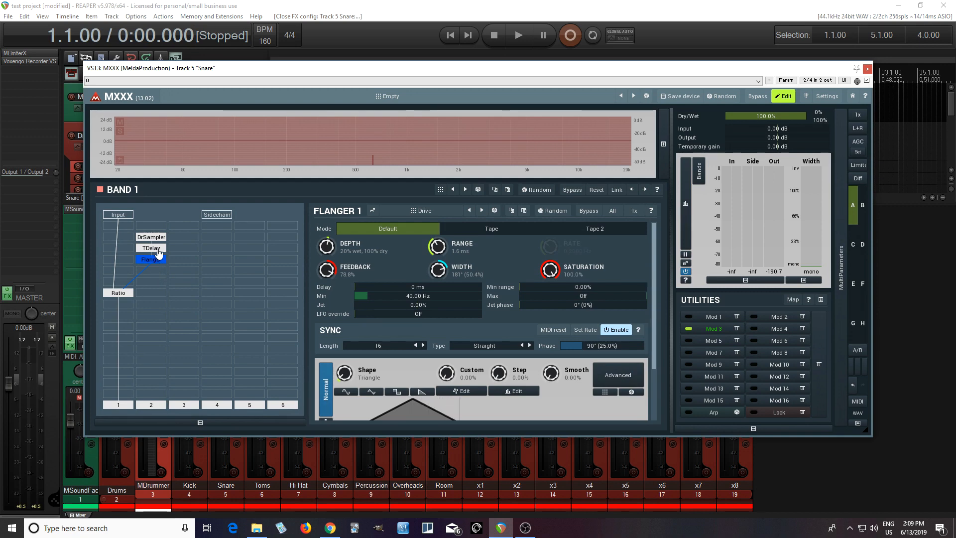
{"action": "left_click", "coordinate": [158, 275]}
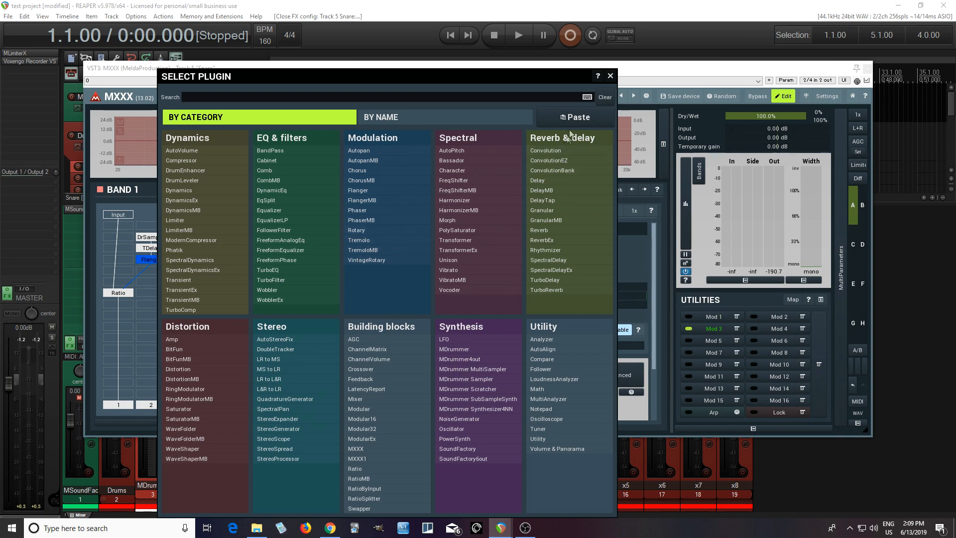
{"action": "left_click", "coordinate": [610, 76]}
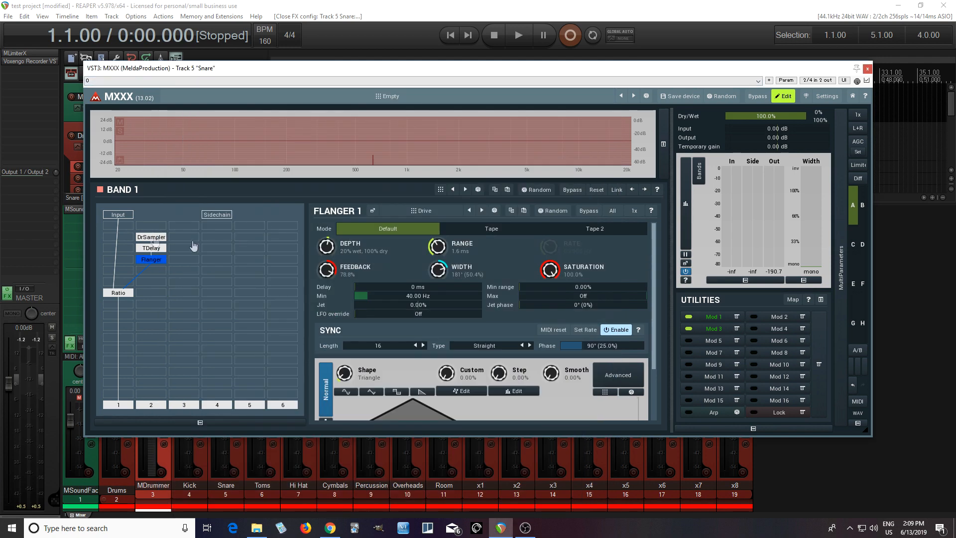